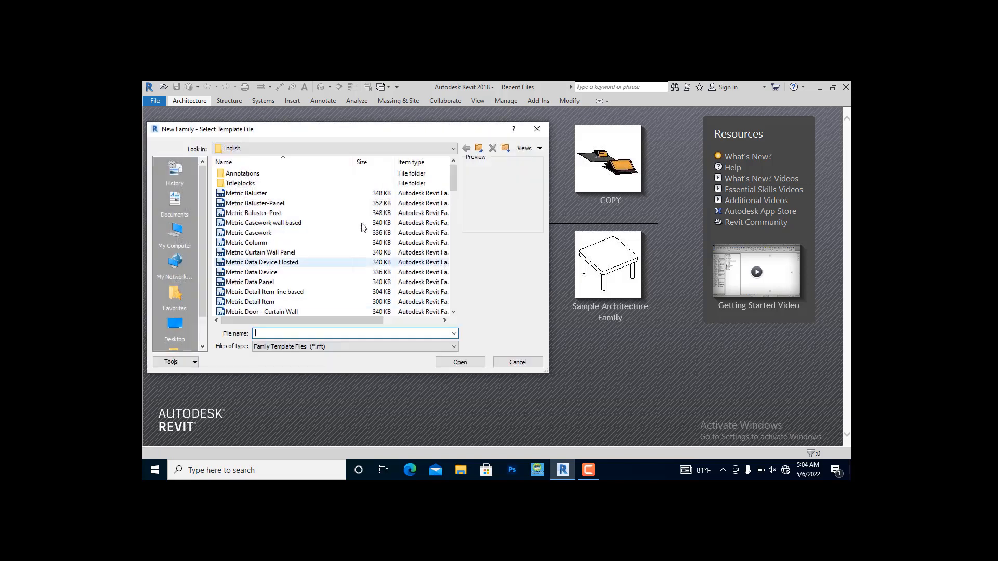
Create a new family from the Metric Furniture template
scroll(305, 261, "down", 3)
scroll(306, 264, "down", 2)
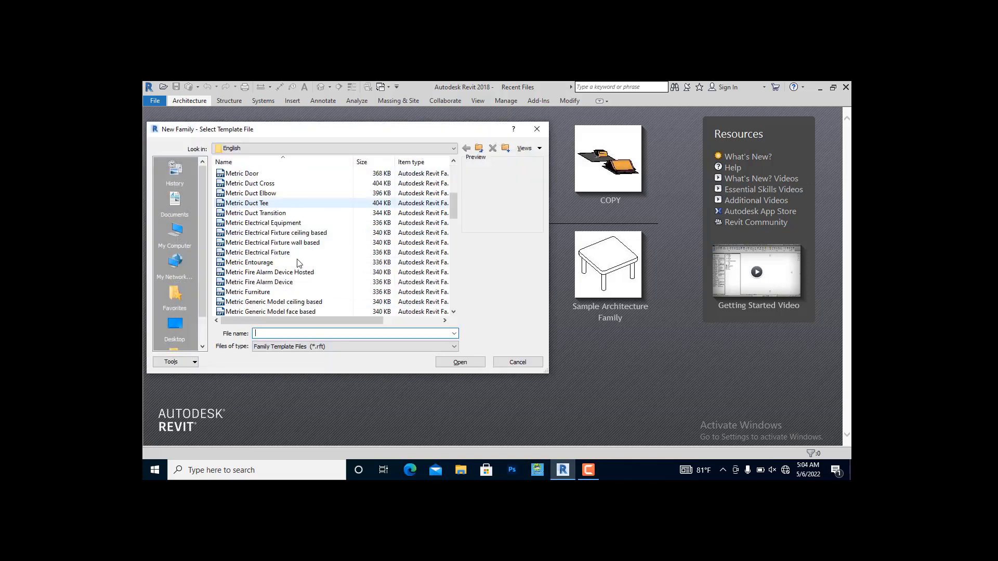
left_click(256, 293)
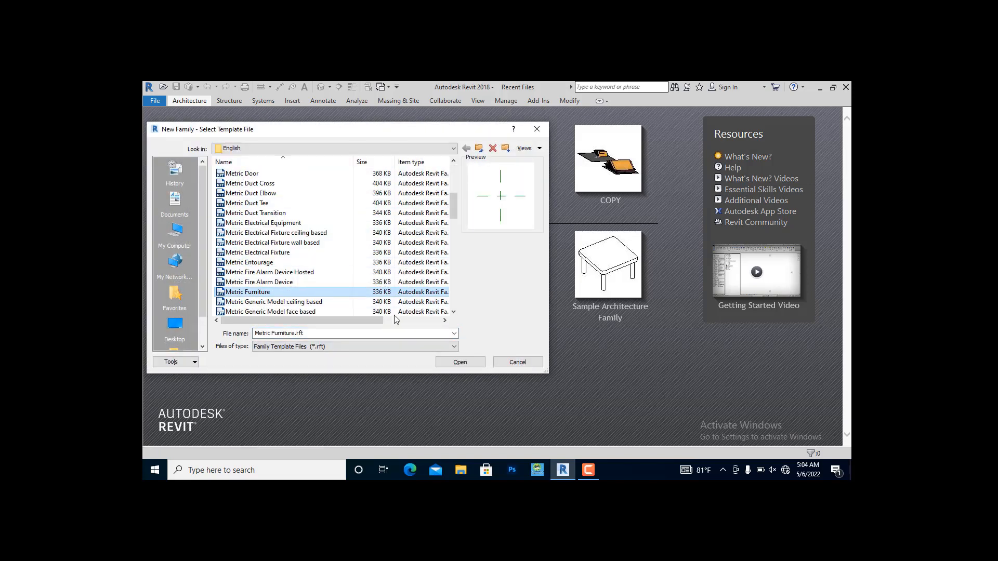
left_click(460, 363)
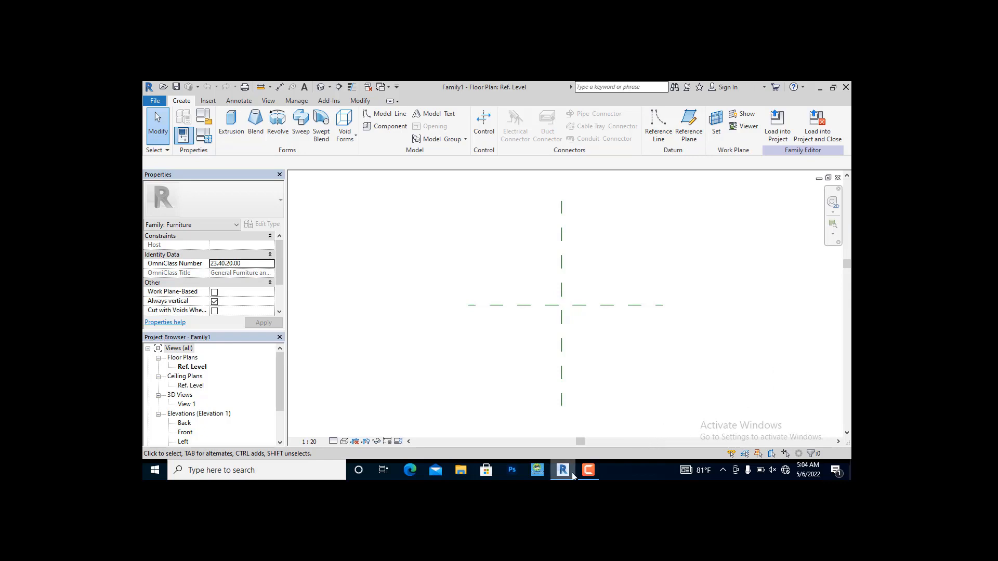
Set the project's length units to meters
key("u")
key("n")
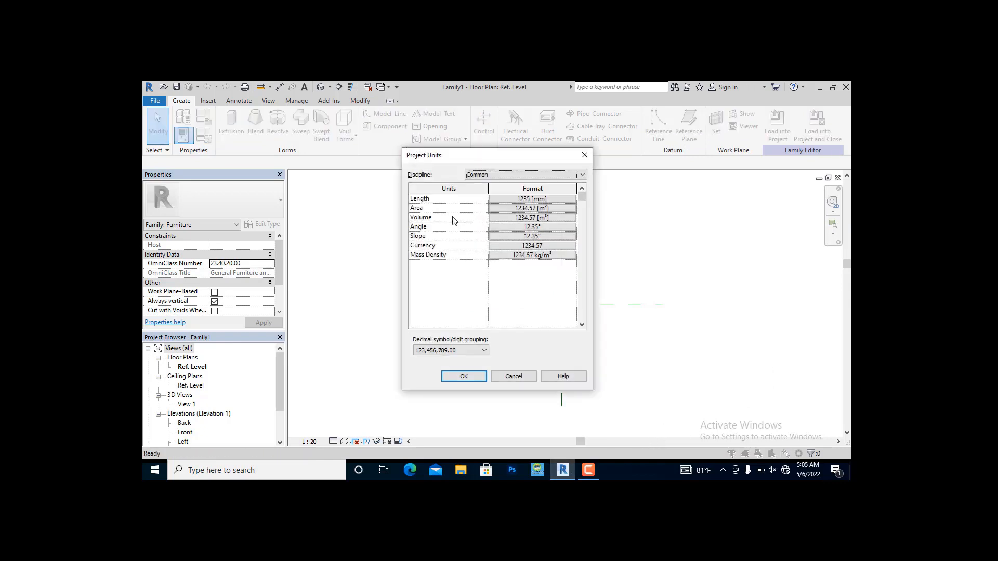
left_click(536, 197)
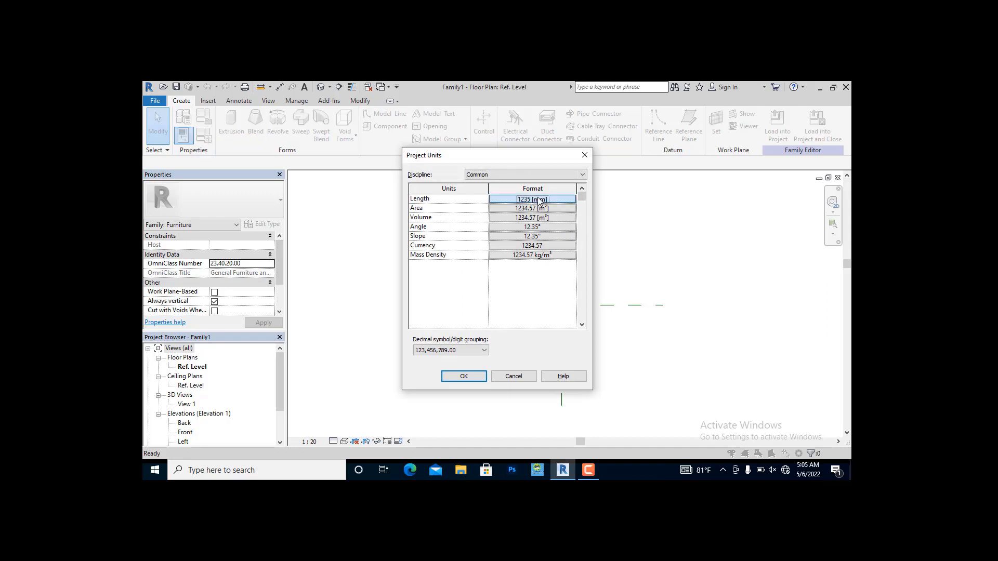
left_click(497, 223)
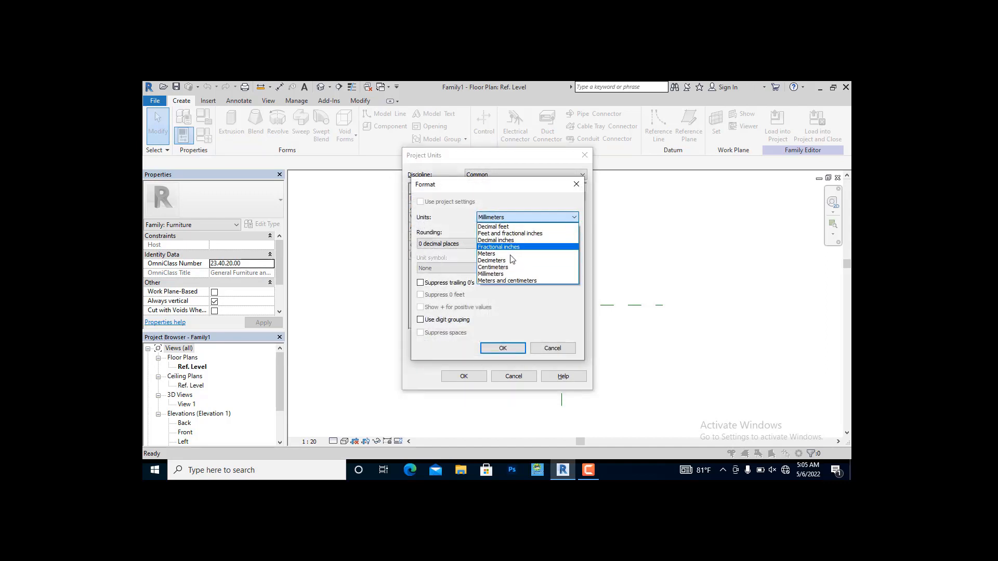
left_click(496, 252)
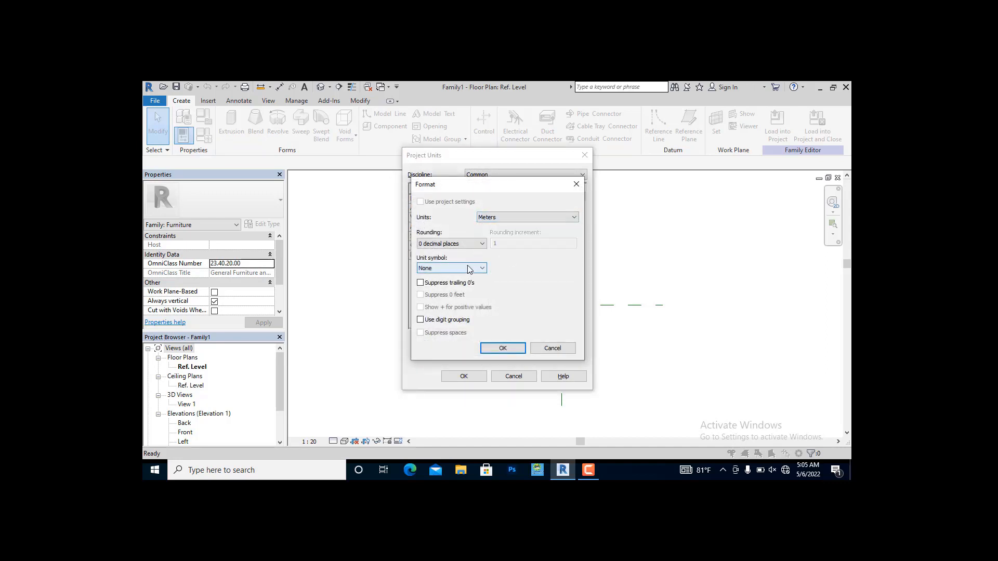
left_click(503, 348)
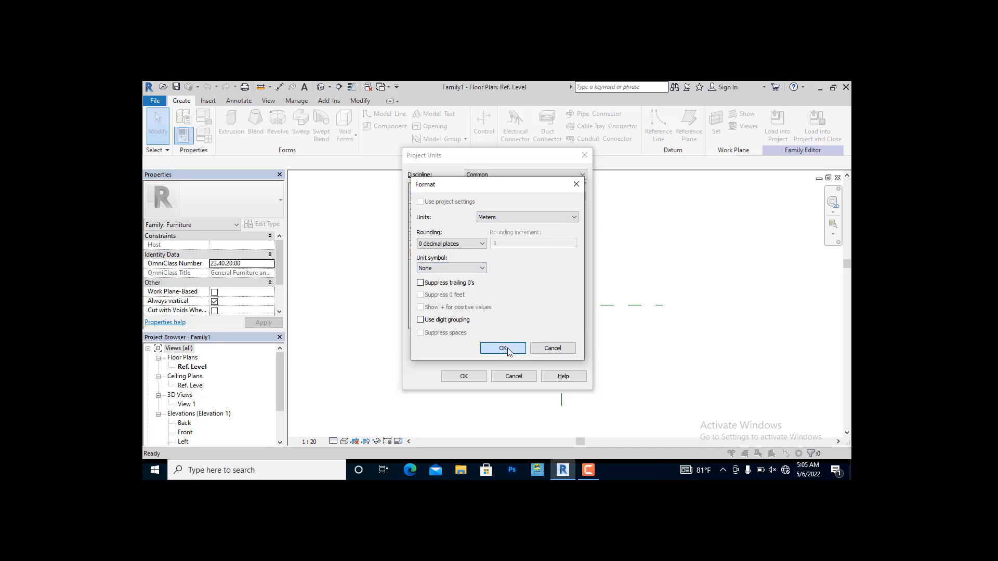
left_click(464, 376)
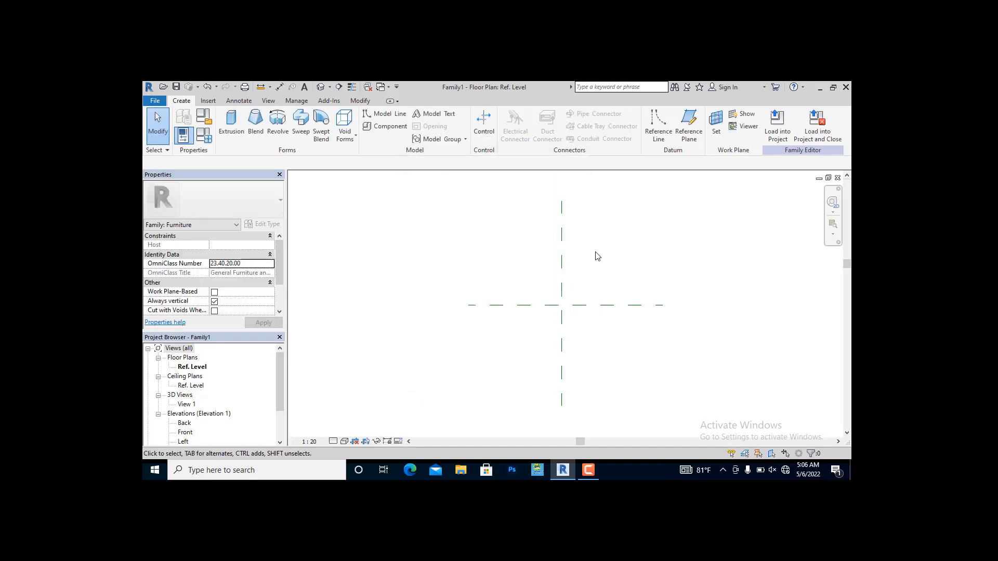
Draw two horizontal reference planes, one about 0.8 m above and one about 0.8 m below the horizontal center plane
left_click(689, 125)
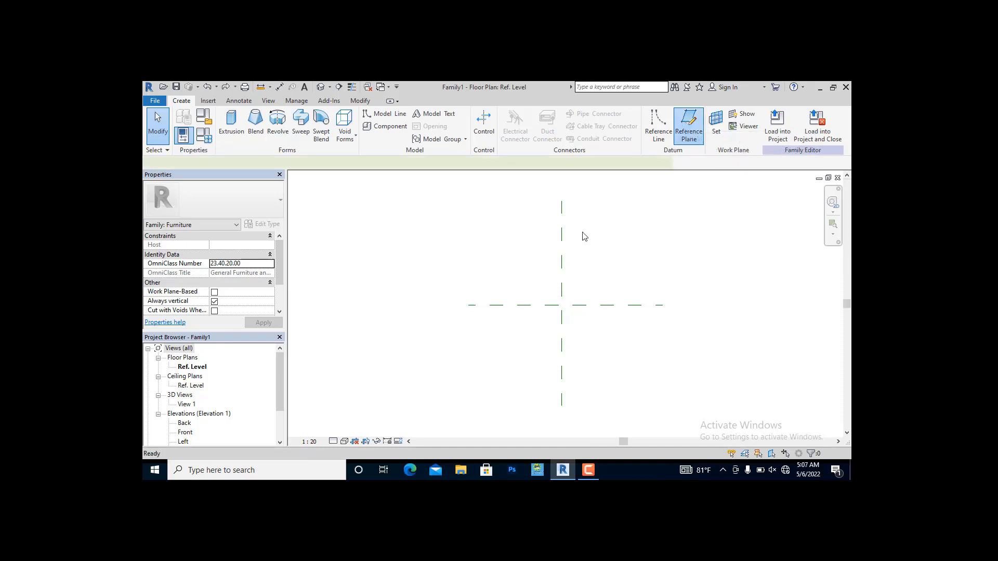
left_click(467, 304)
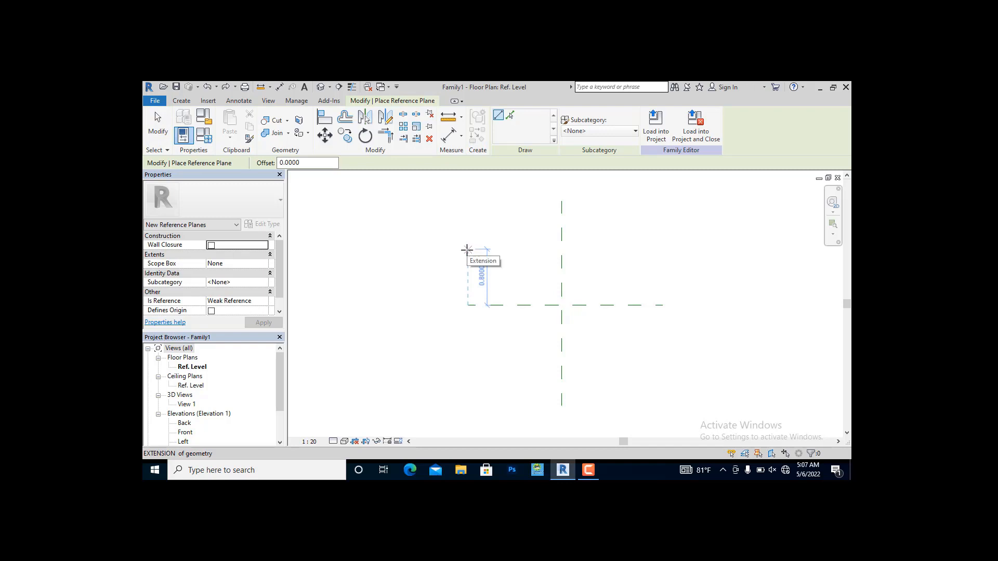
left_click(469, 250)
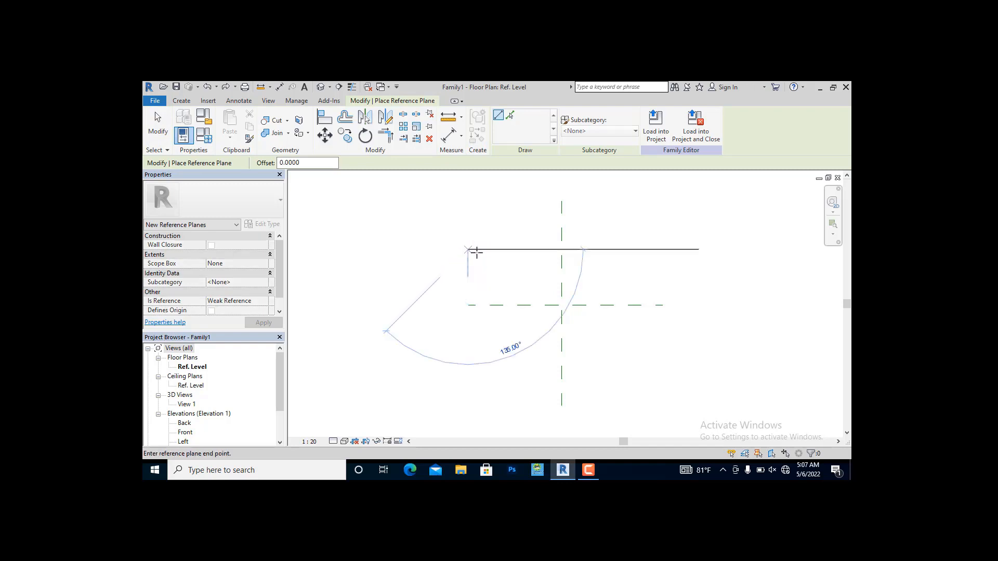
left_click(648, 250)
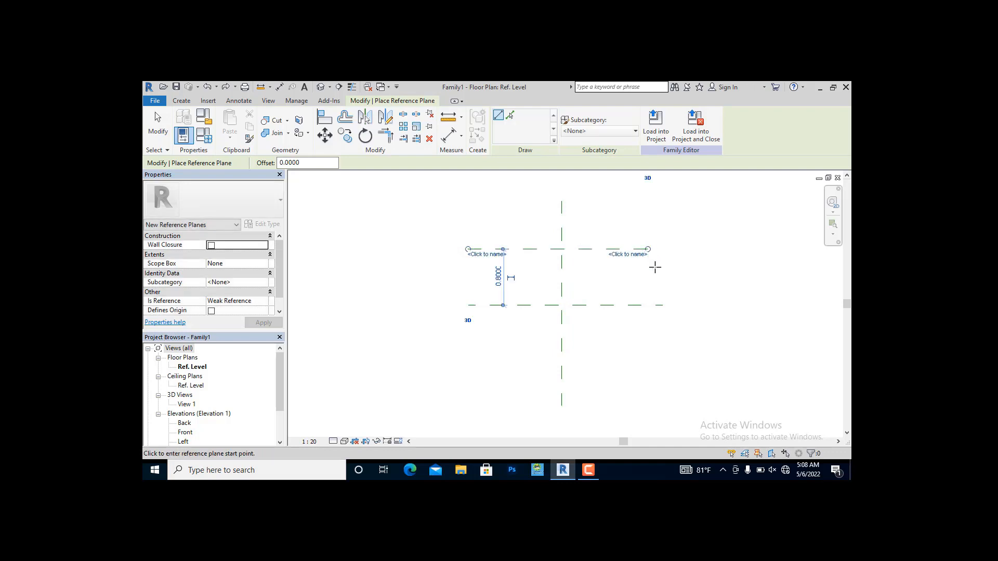
left_click(470, 359)
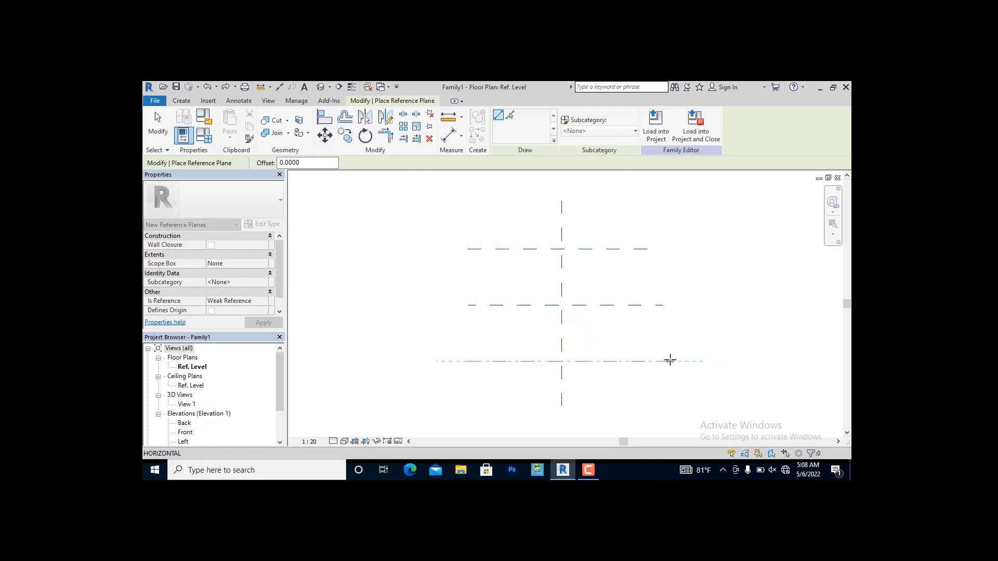
left_click(670, 359)
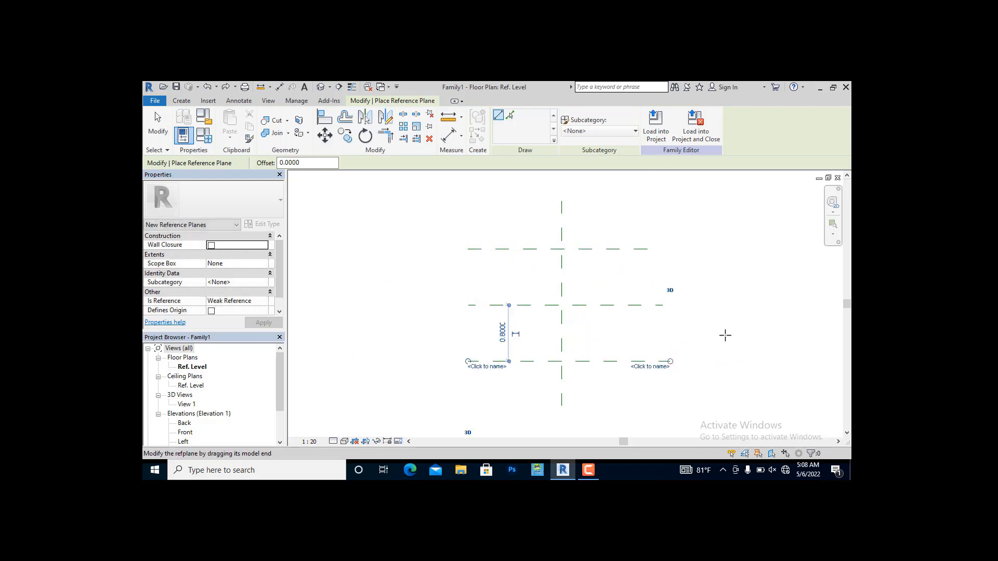
Draw two vertical reference planes, about 0.74 m left and about 0.7 m right of the vertical center plane
left_click(509, 223)
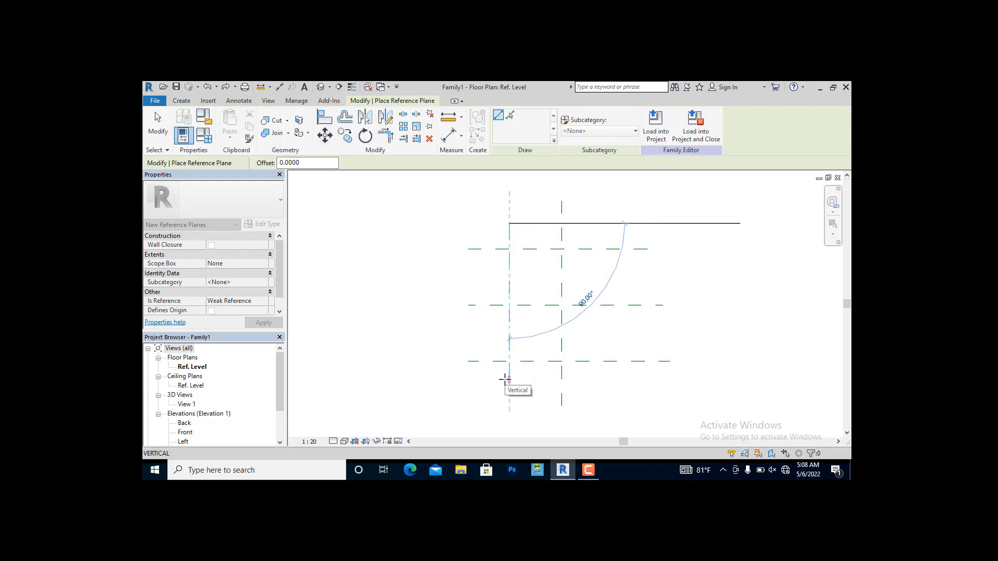
left_click(505, 379)
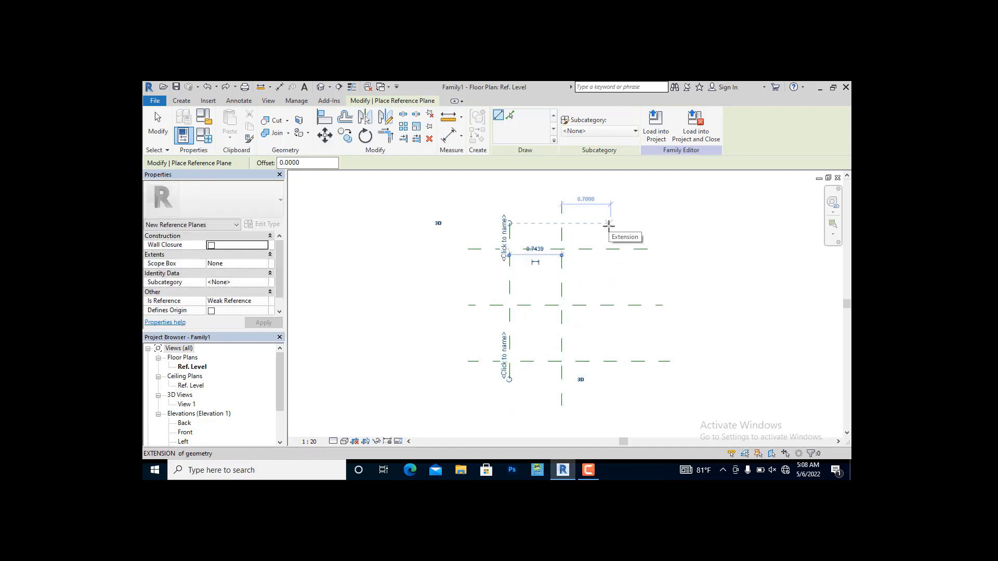
left_click(609, 223)
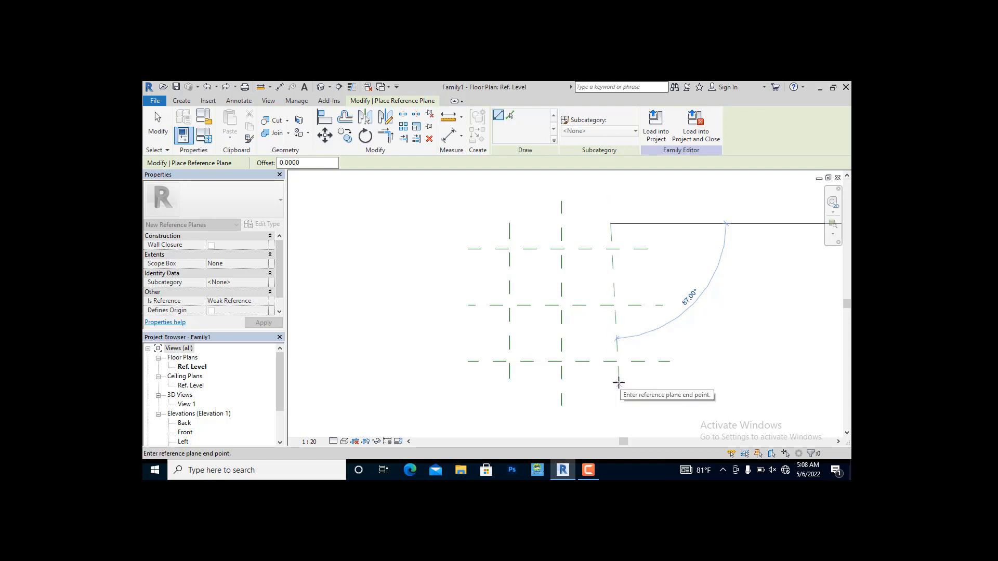
left_click(610, 380)
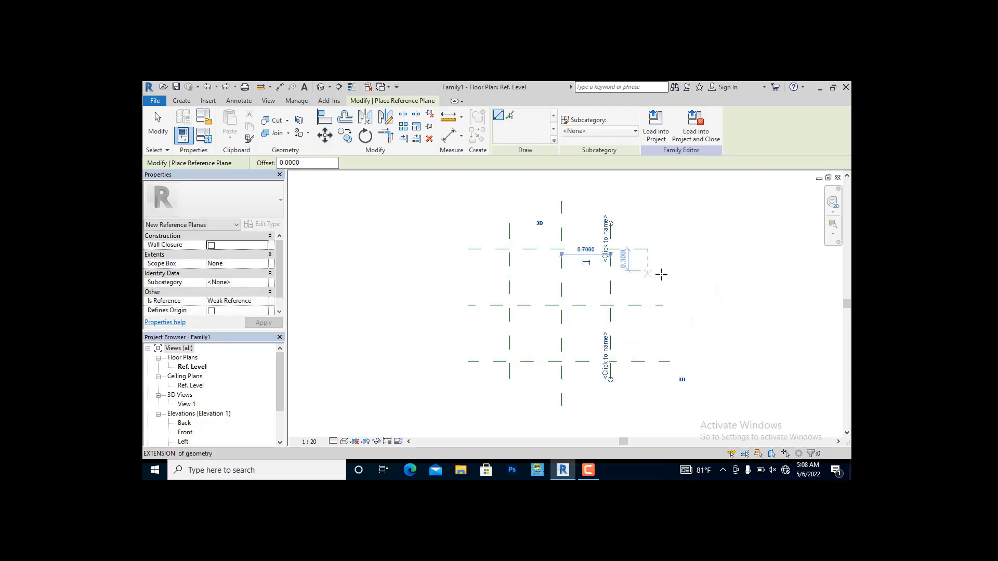
key("Escape")
key("Escape")
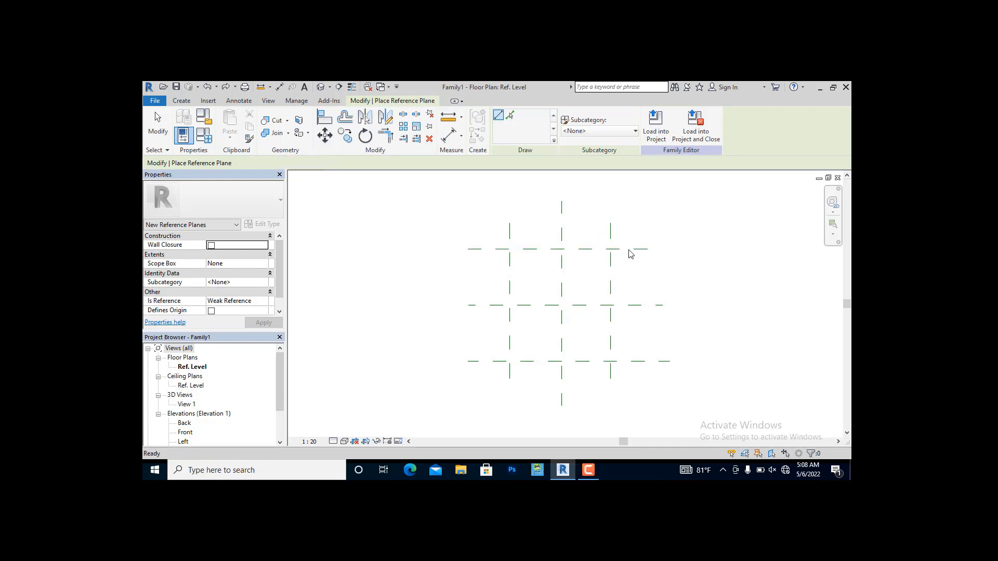
Set the right vertical reference plane's distance from the center plane to 0.8 m
left_click(610, 231)
left_click(587, 250)
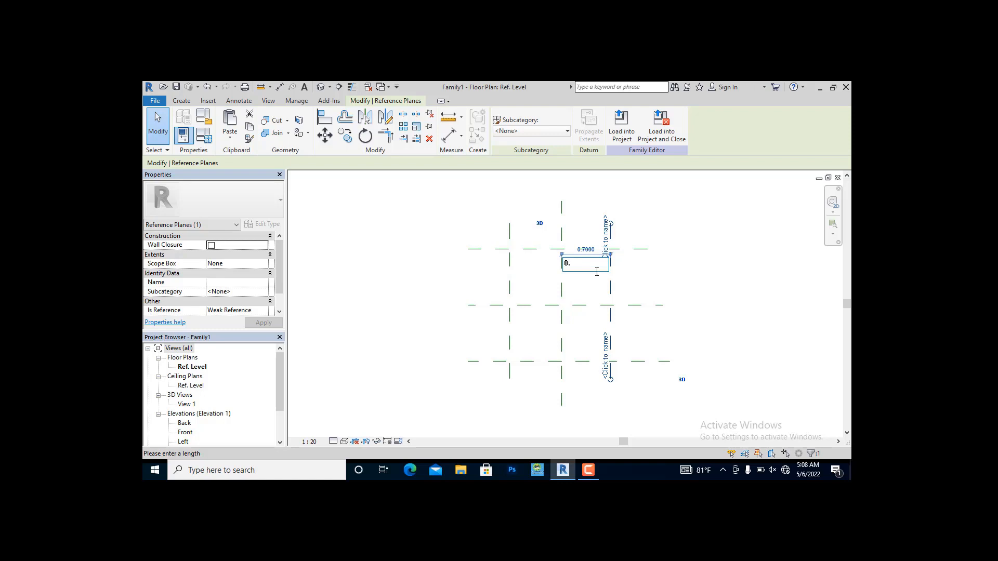
key("Return")
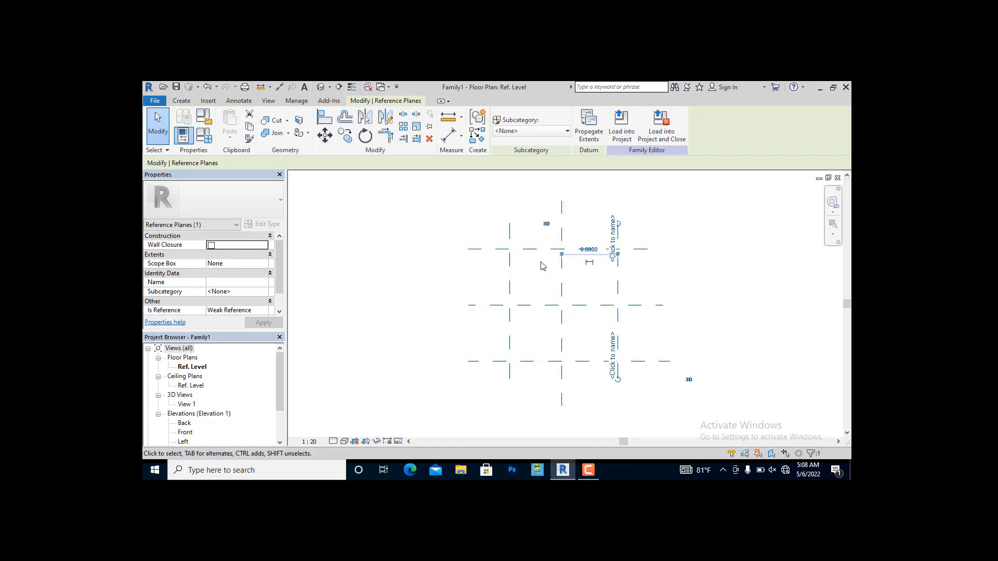
Set the left vertical reference plane's distance from the center plane to 0.6 m
left_click(509, 344)
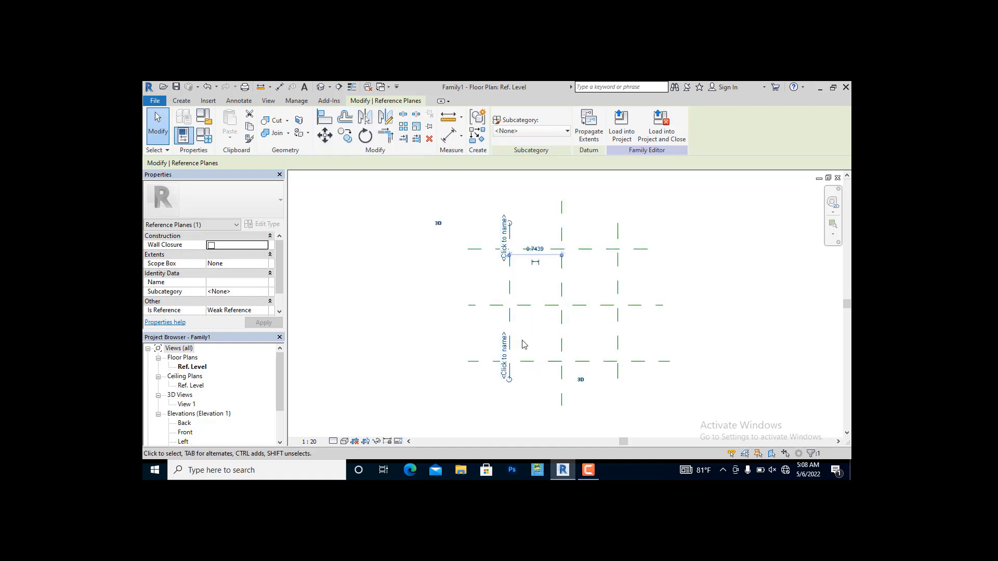
left_click(538, 249)
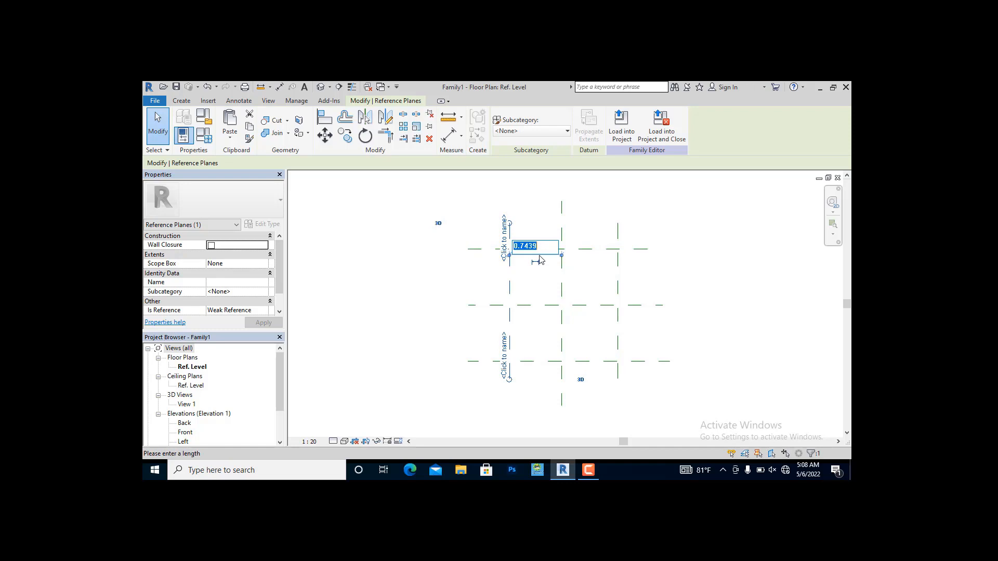
type("0.6")
key("Return")
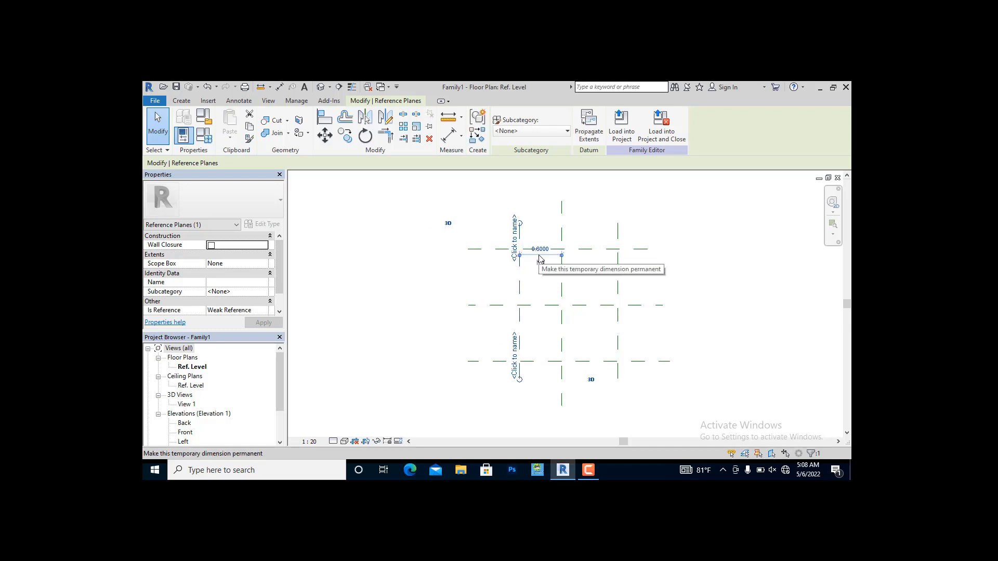
left_click(537, 210)
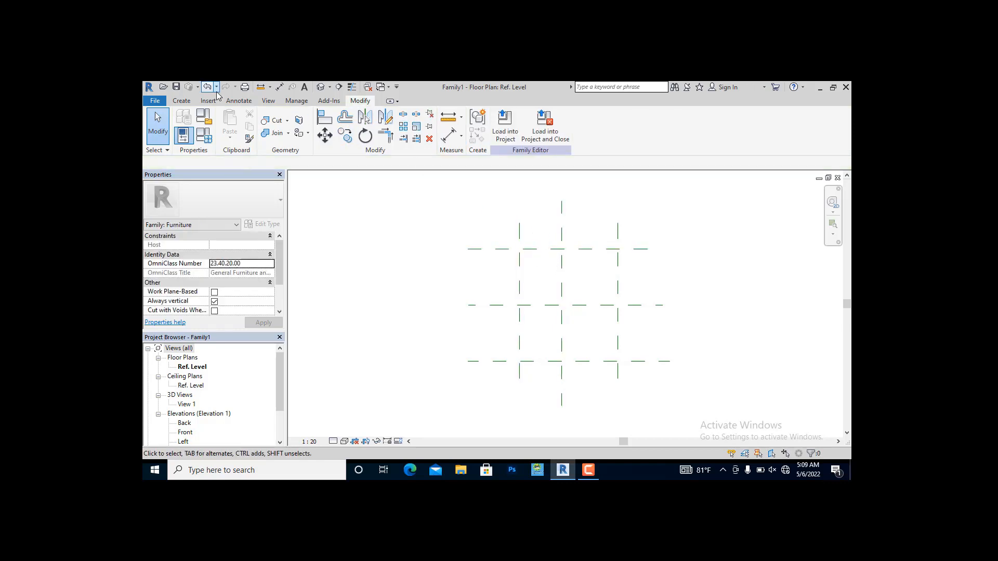
Place an aligned dimension string across the three vertical reference planes above the grid and make its segments equal
left_click(279, 87)
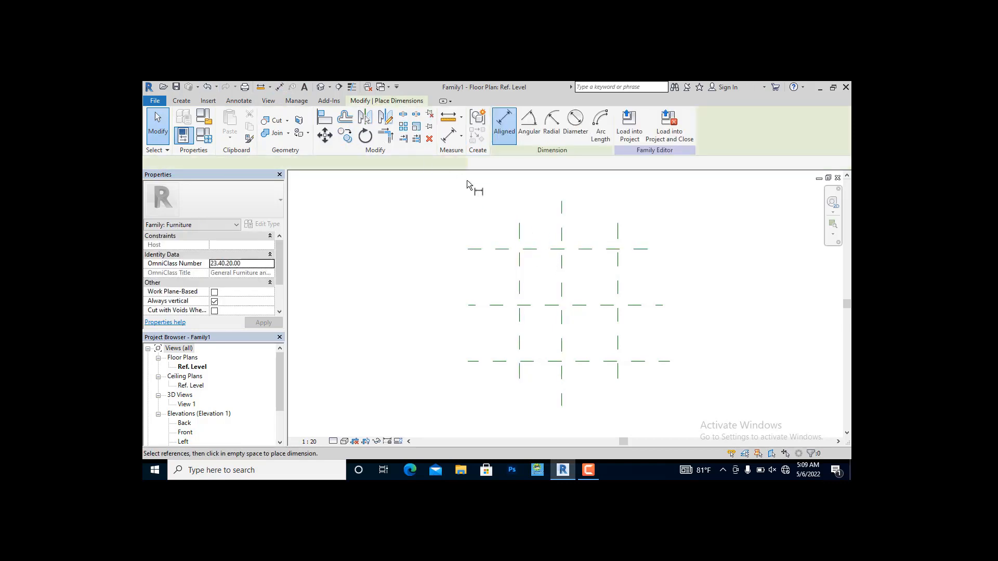
left_click(529, 236)
left_click(562, 233)
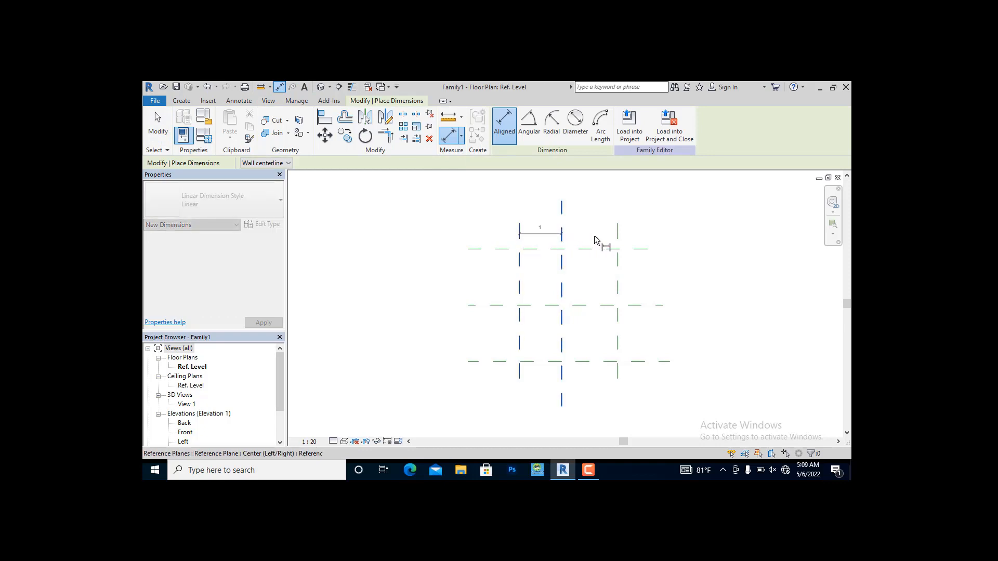
left_click(617, 230)
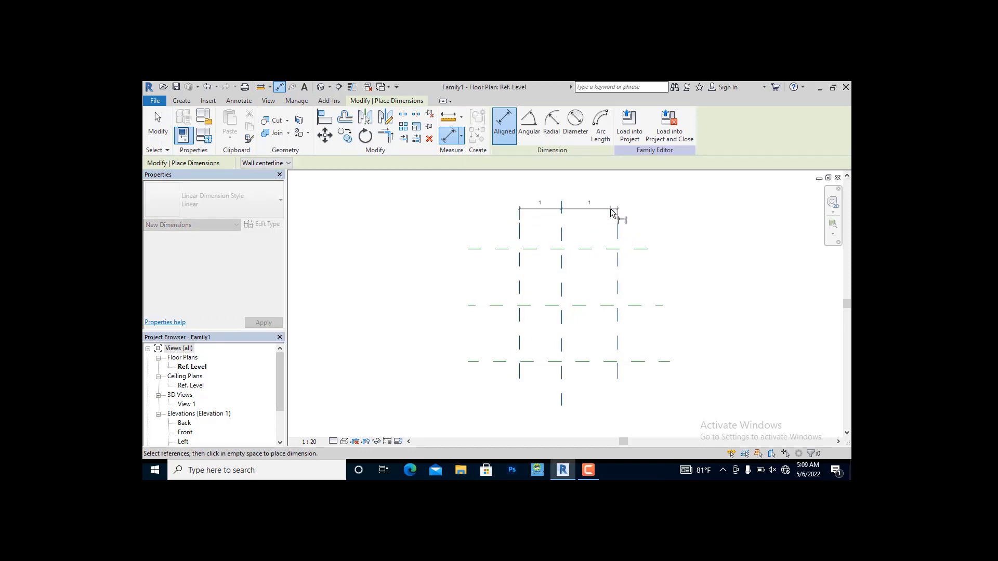
left_click(620, 212)
left_click(568, 191)
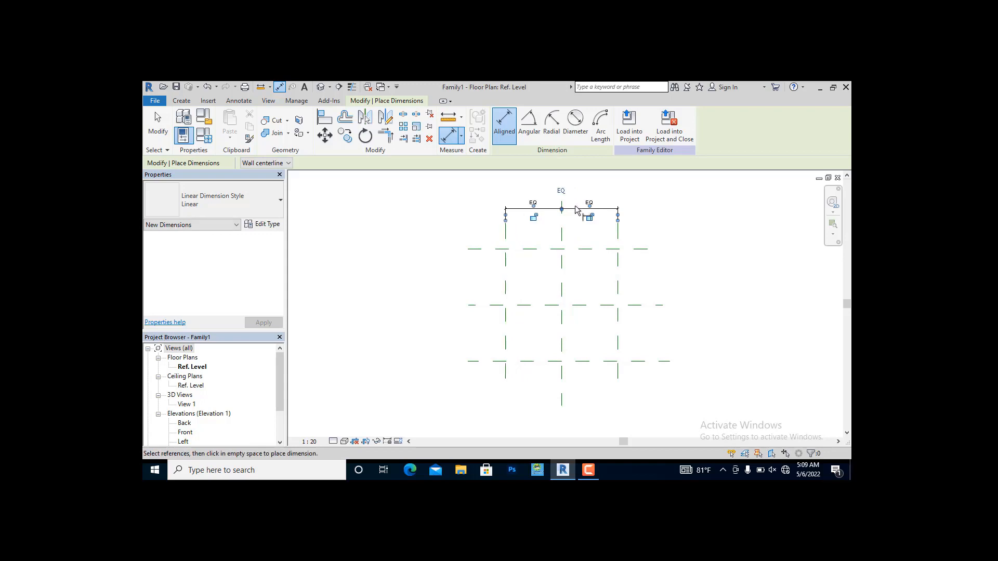
Add an aligned dimension between the left and center vertical reference planes and delete it
left_click(520, 248)
left_click(565, 247)
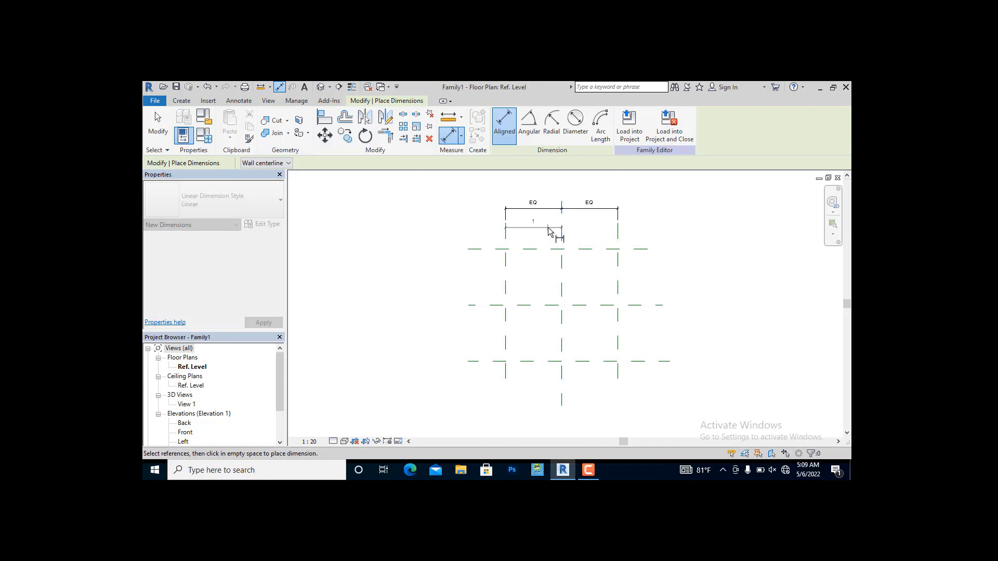
left_click(553, 229)
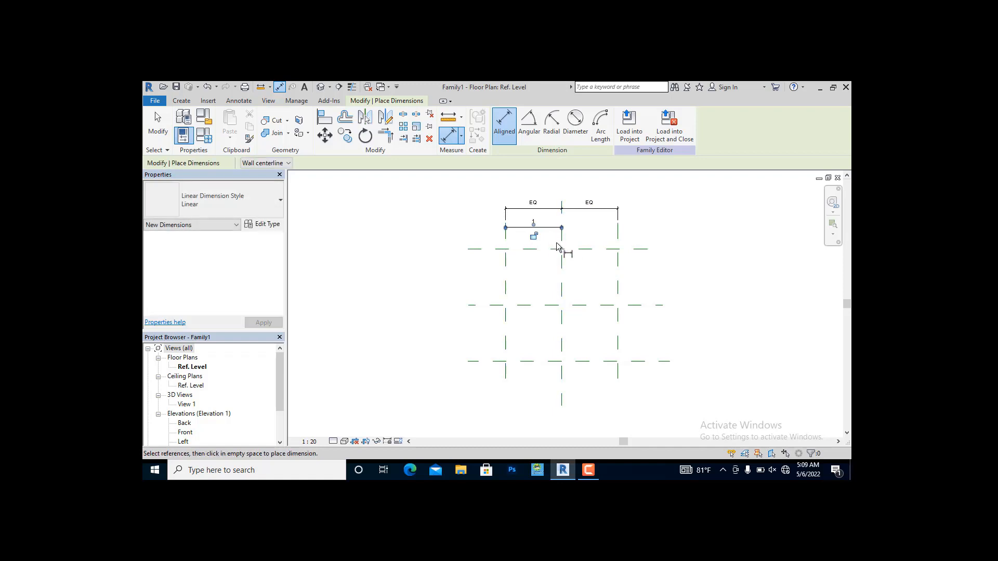
key("Escape")
key("Escape")
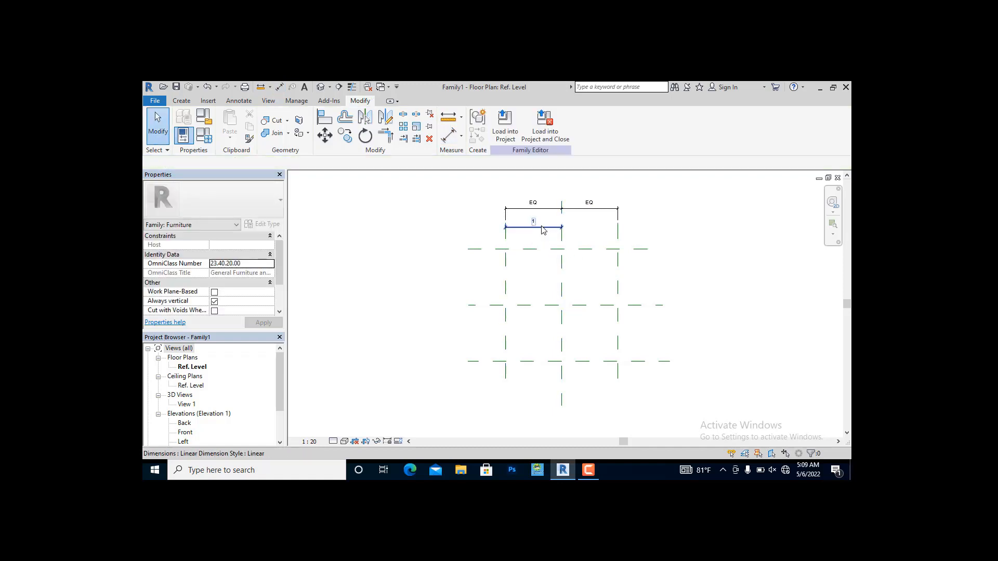
left_click(542, 230)
key("Delete")
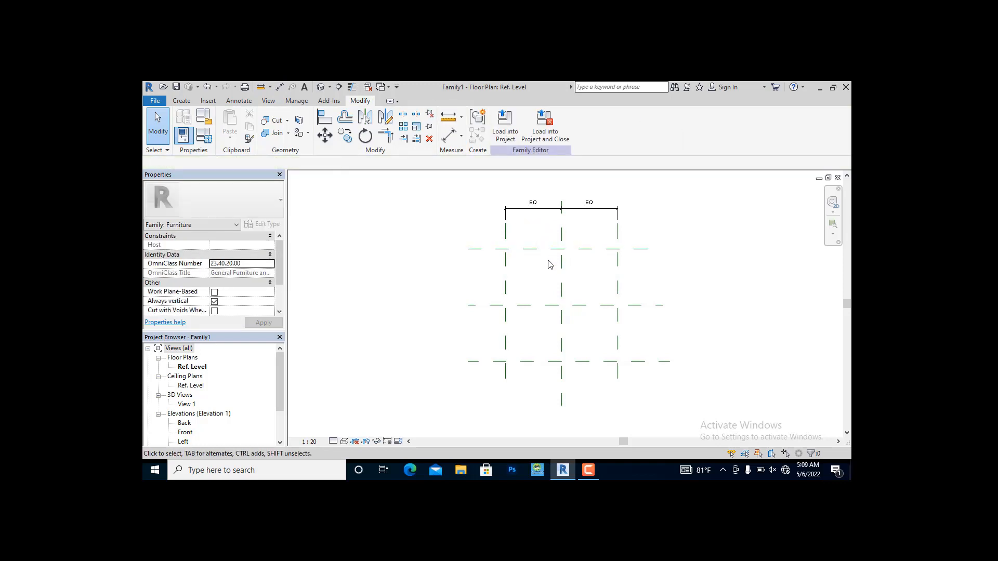
Lock both segments of the equality dimension above the reference plane grid
left_click(549, 209)
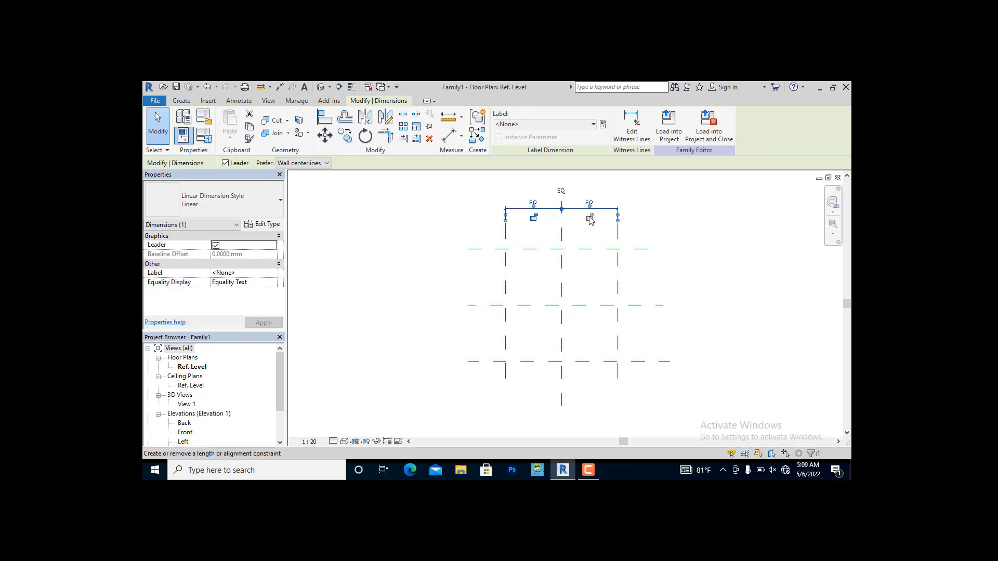
left_click(589, 217)
left_click(533, 217)
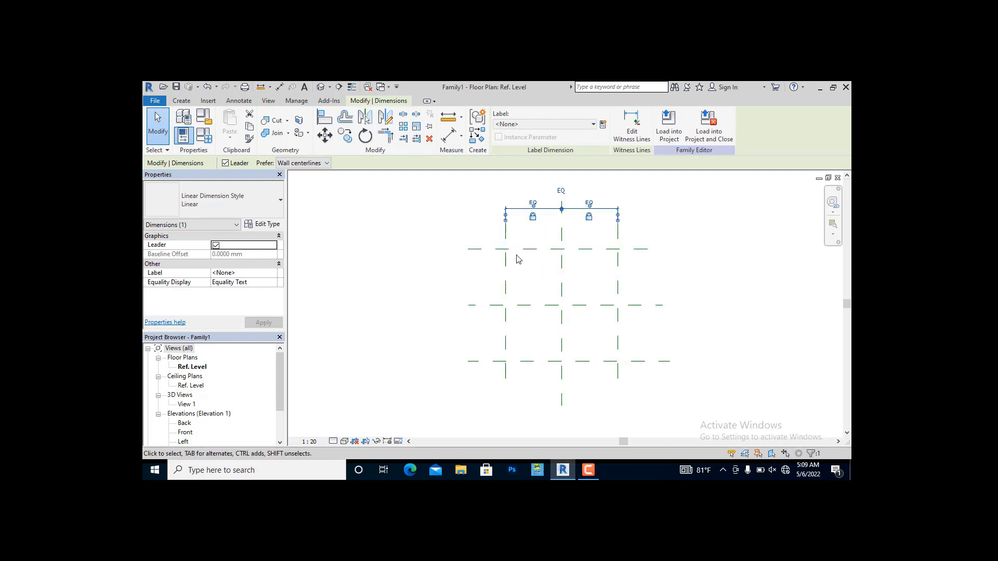
left_click(505, 266)
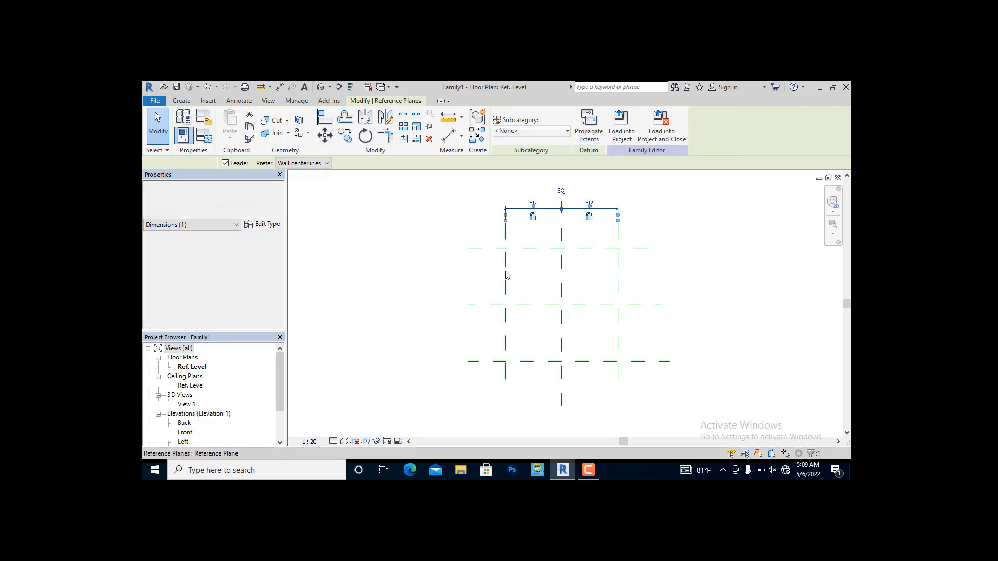
left_click(617, 240)
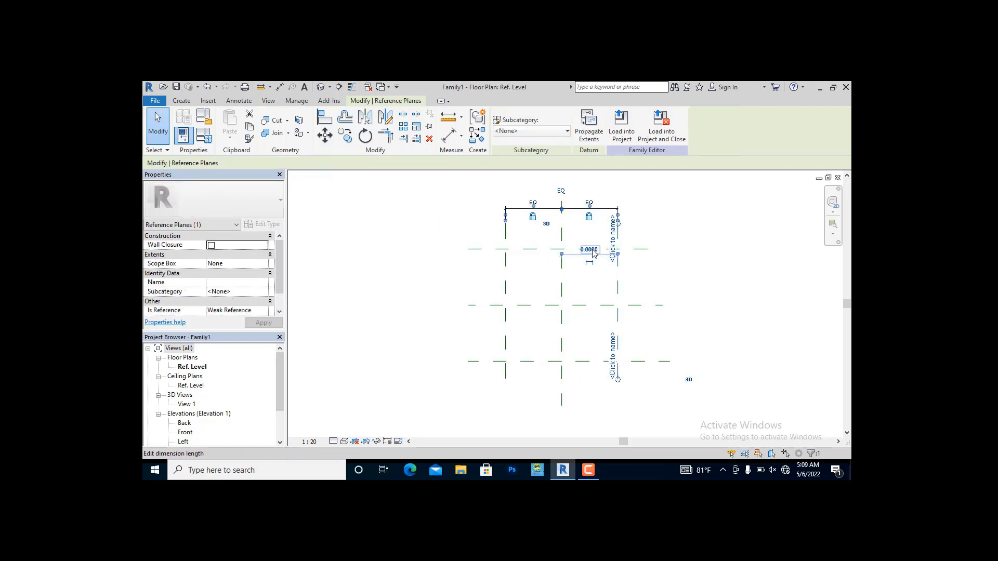
scroll(603, 240, "up", 1)
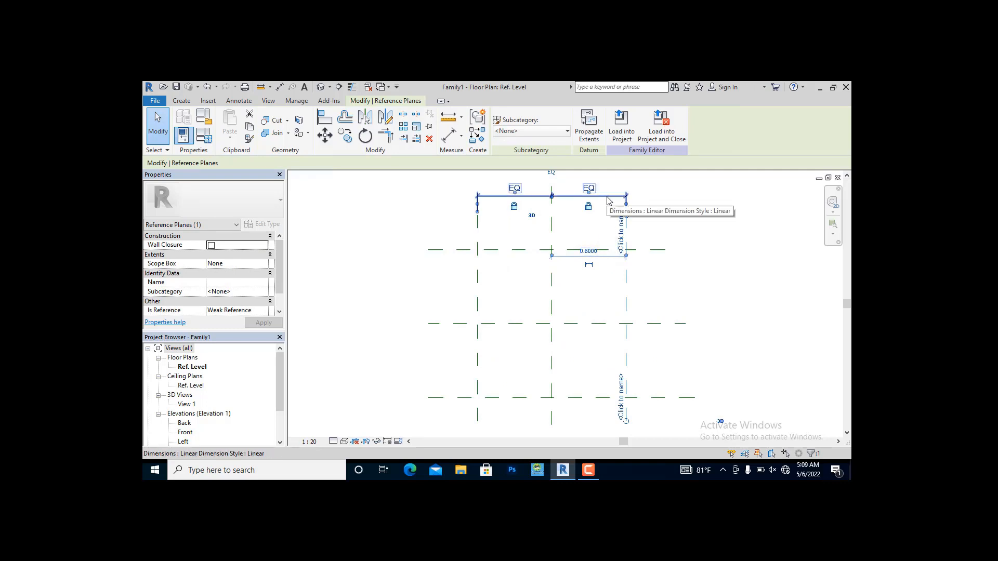
left_click(614, 209)
left_click(626, 232)
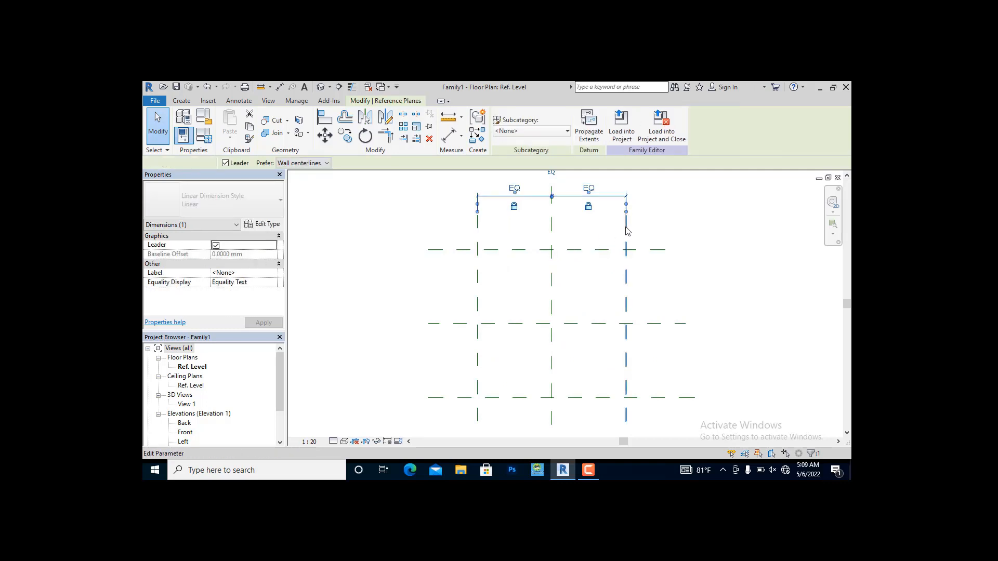
left_click(676, 234)
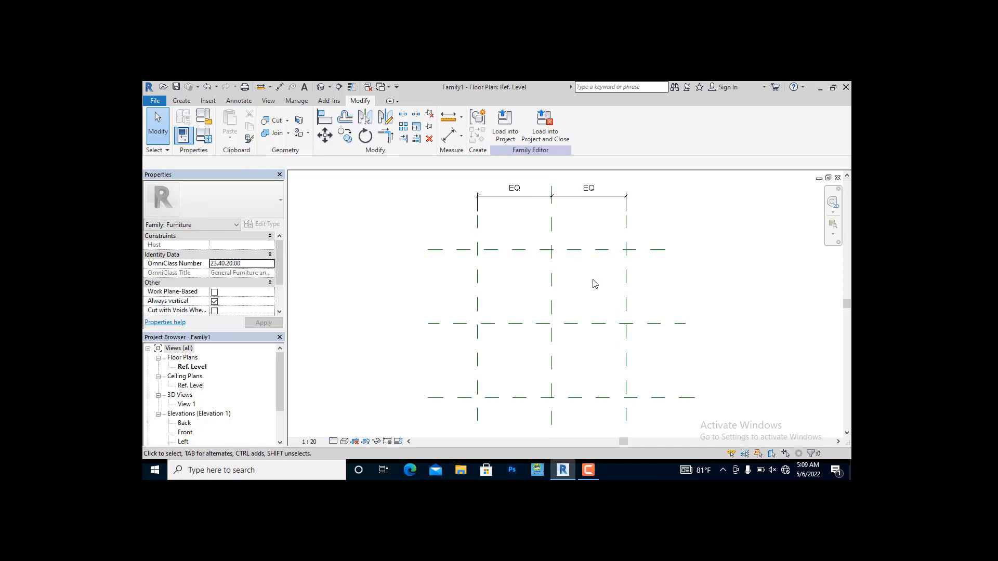
scroll(592, 281, "down", 1)
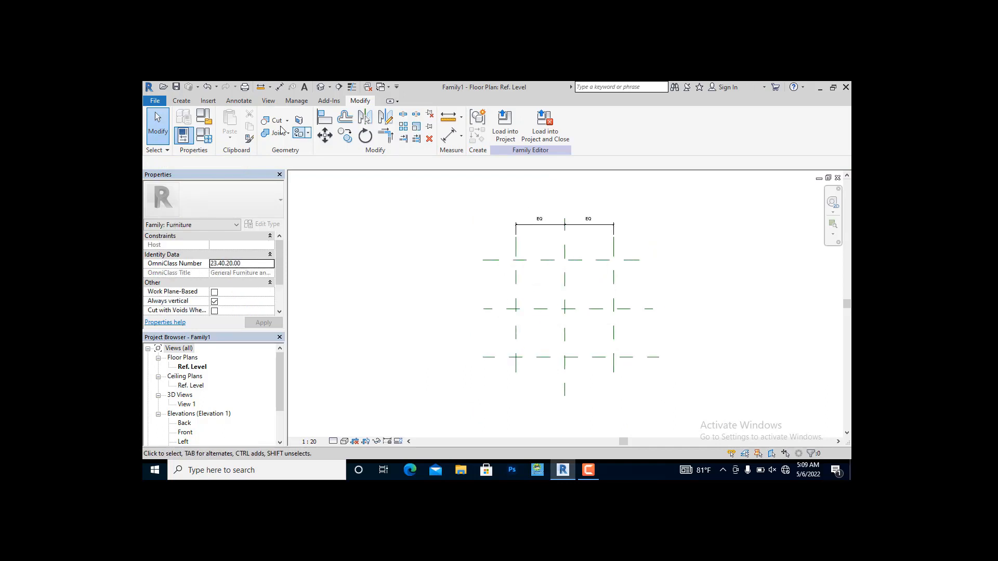
left_click(279, 87)
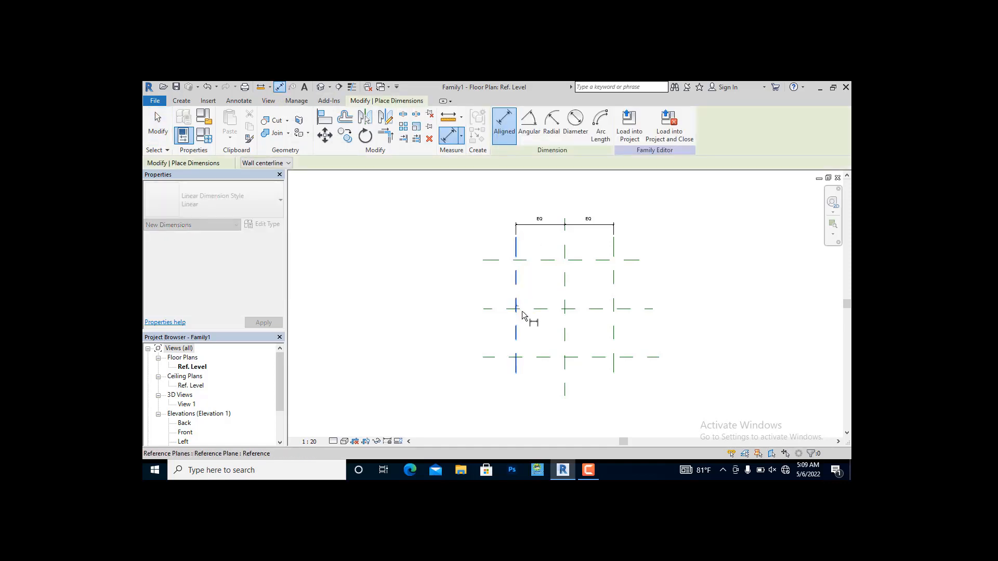
key("Escape")
key("Escape")
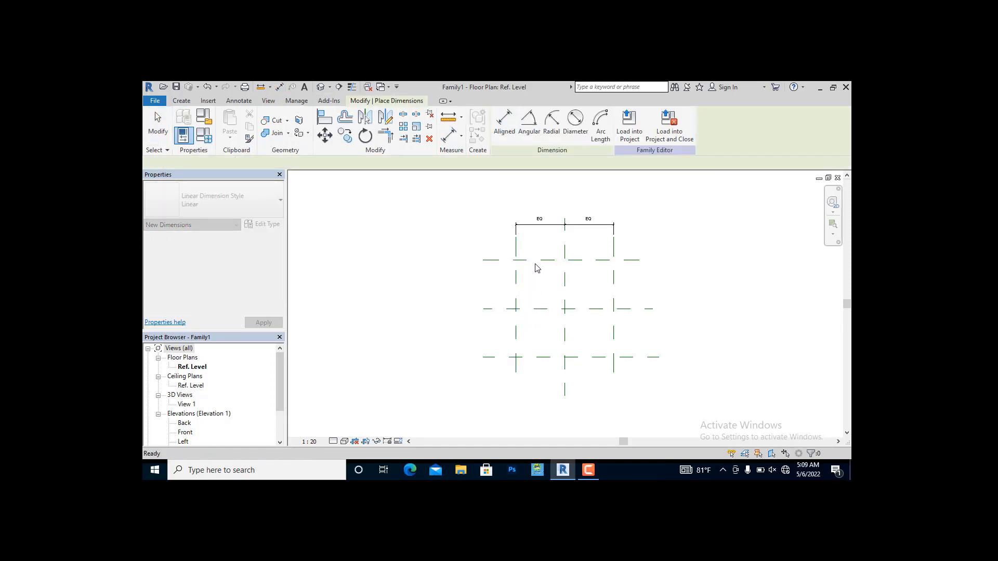
Place an equal-segment aligned dimension string across the three horizontal reference planes, left of the grid, and lock both segments
key("d")
key("i")
left_click(535, 260)
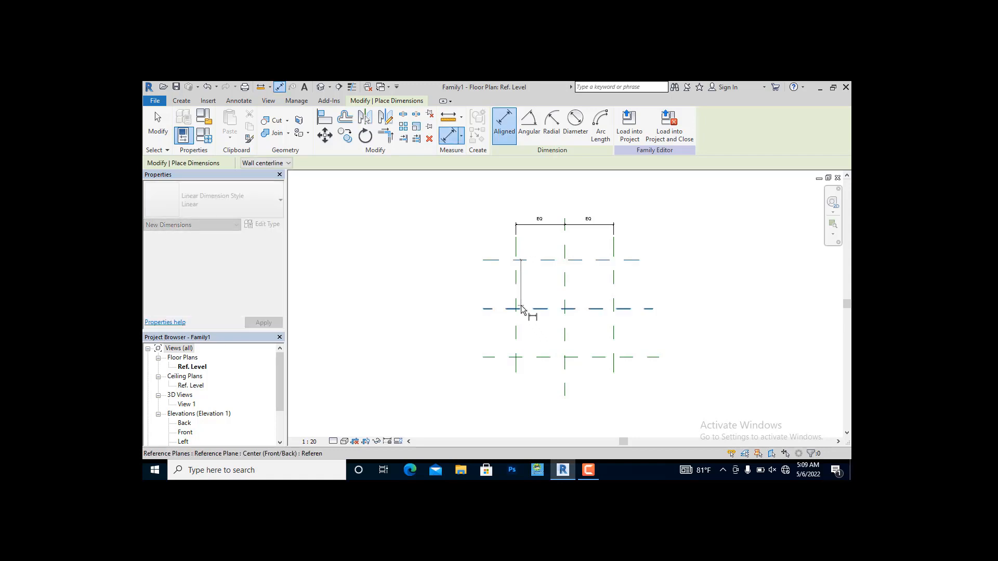
left_click(519, 320)
left_click(530, 359)
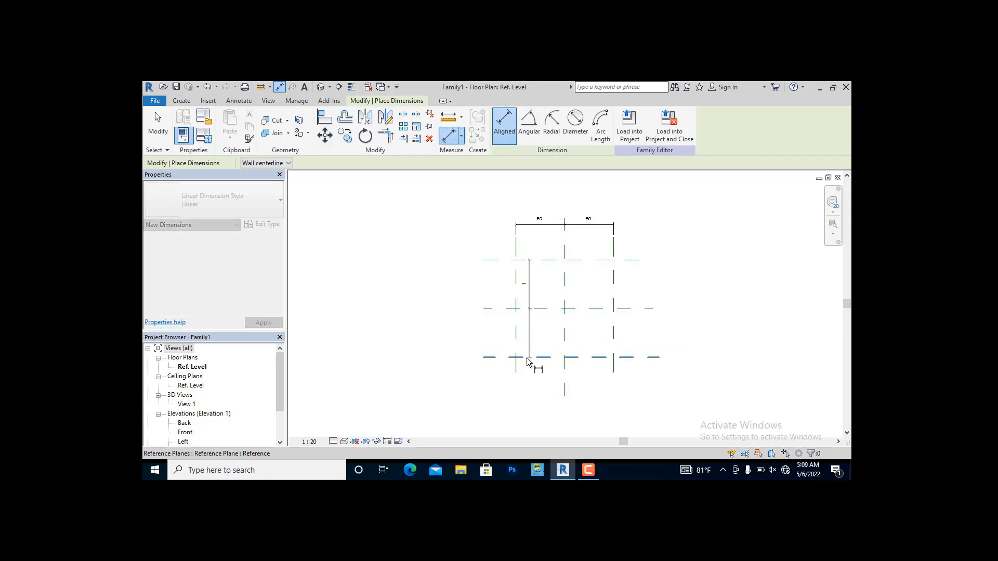
left_click(466, 358)
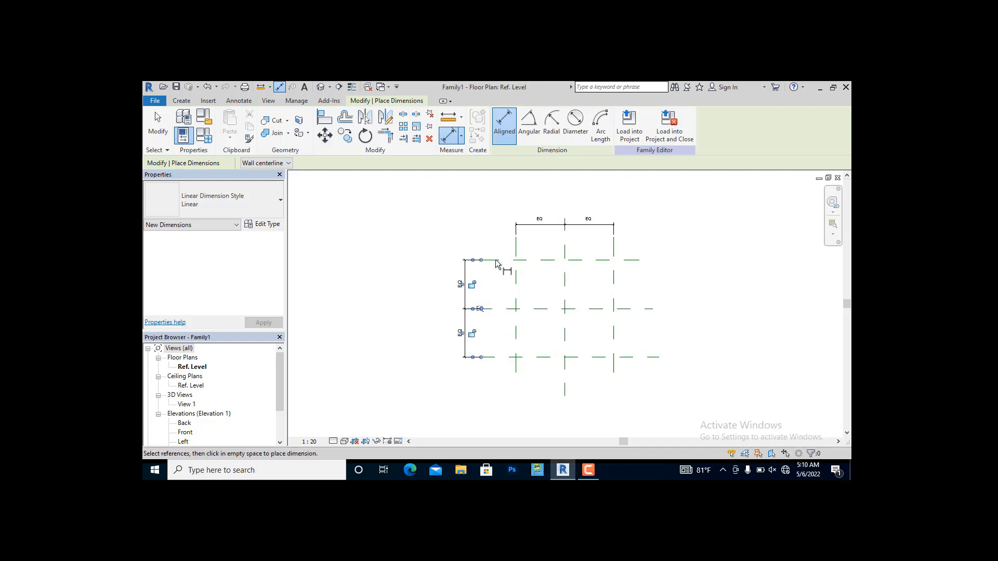
left_click(472, 284)
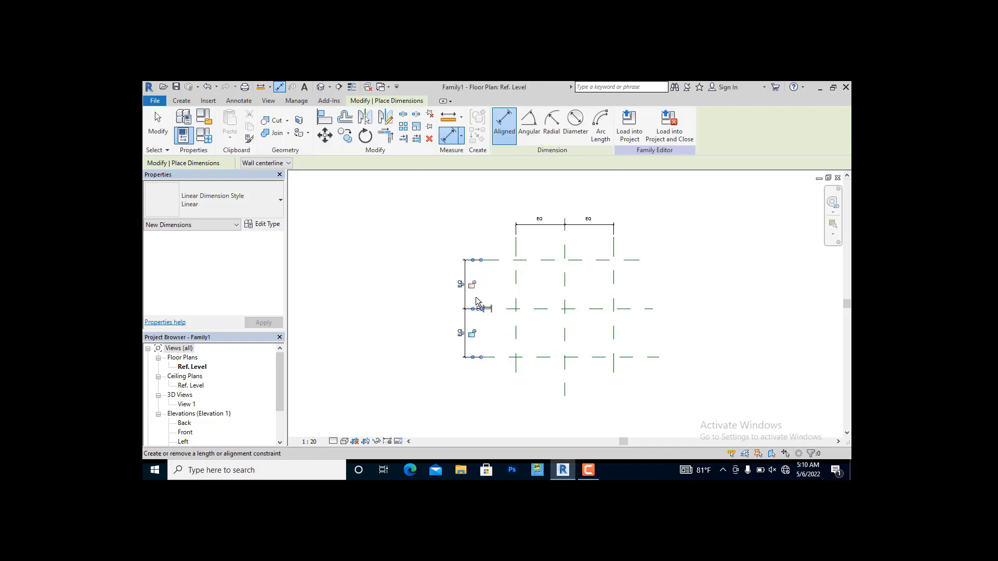
left_click(472, 334)
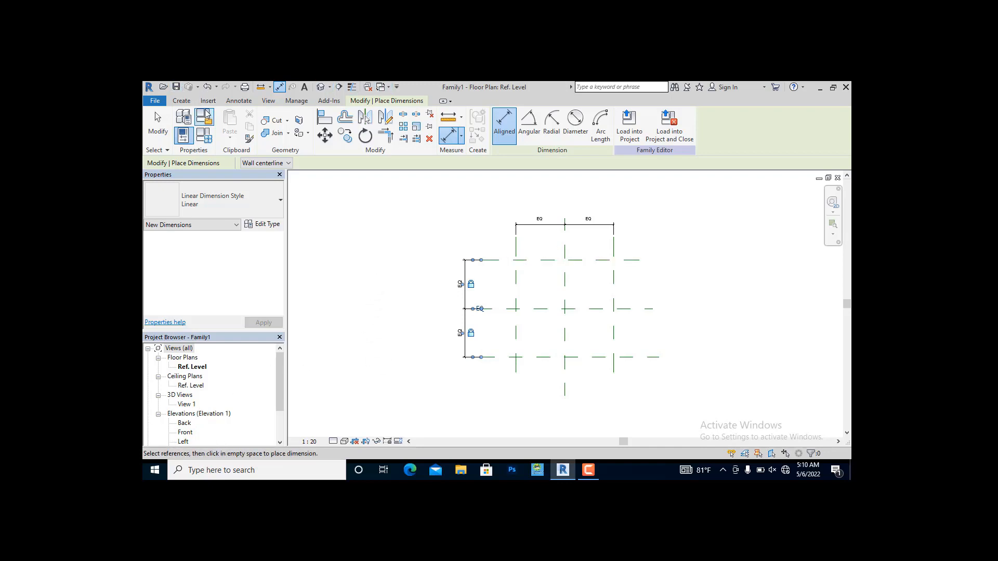
In the Back elevation, draw a horizontal reference plane about 0.82 m above Ref. Level, crossing the three vertical planes
double_click(185, 422)
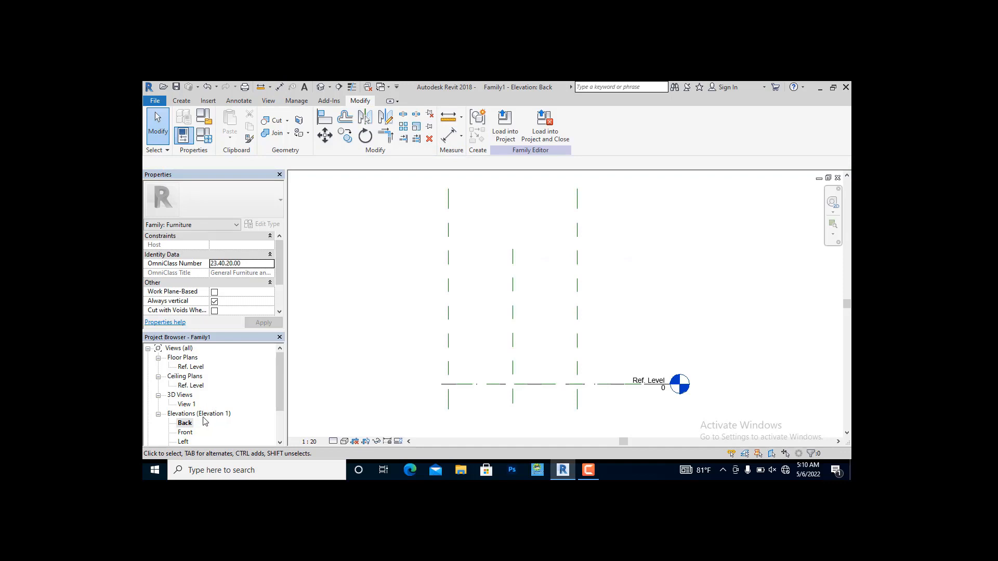
left_click(182, 100)
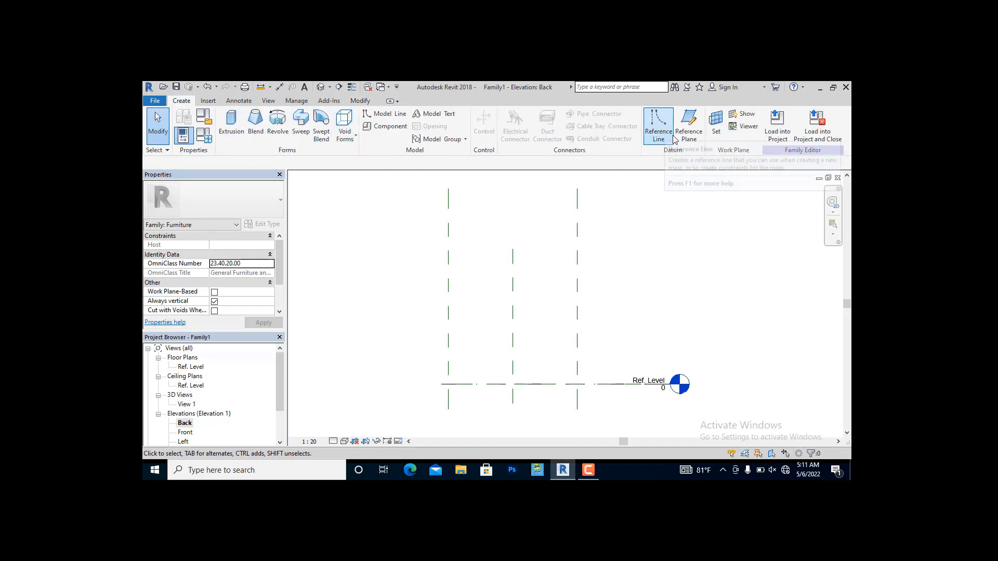
left_click(688, 125)
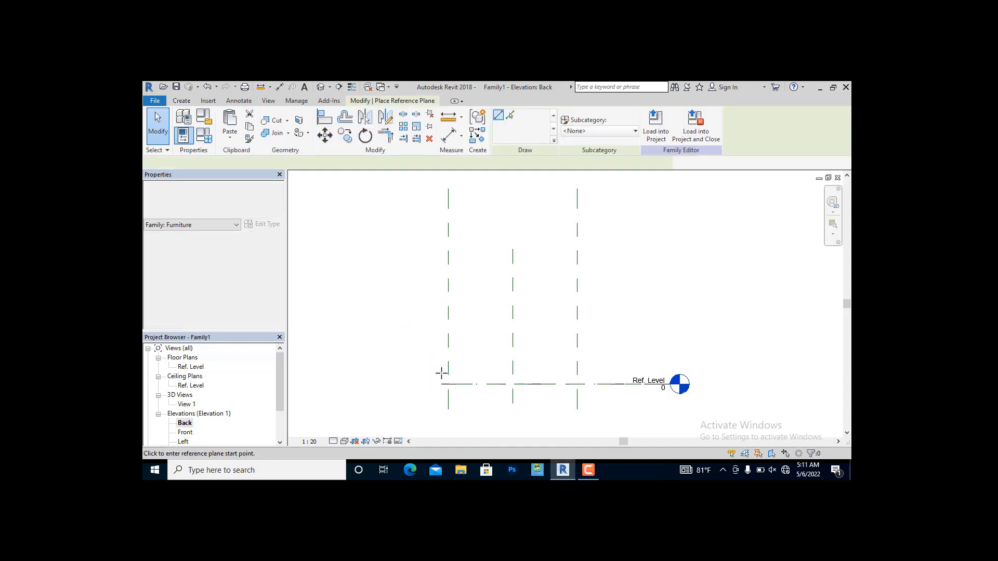
left_click(447, 317)
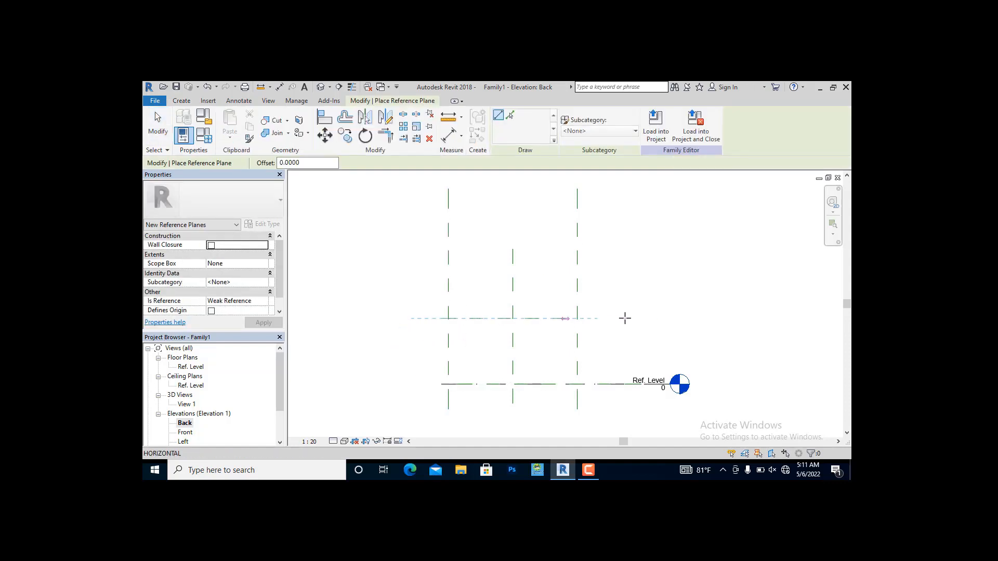
left_click(642, 318)
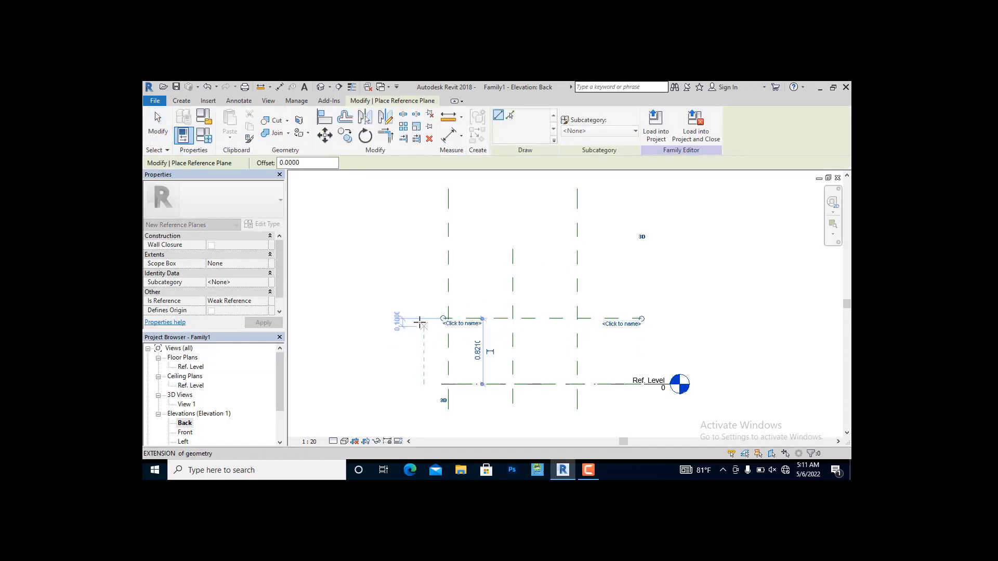
Extend the left end of the new horizontal reference plane farther beyond the left vertical plane
scroll(442, 318, "up", 3)
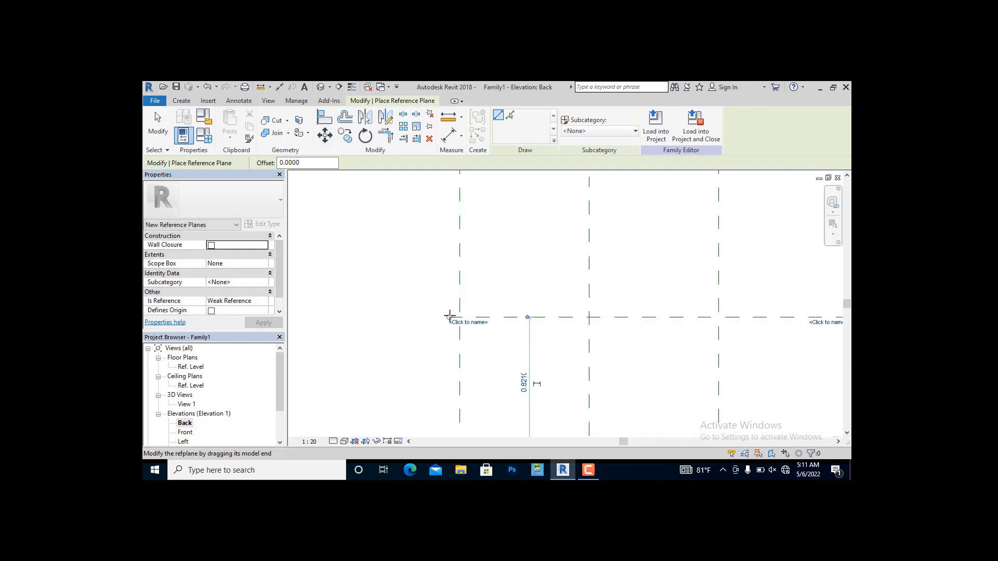
left_click_drag(449, 316, 423, 317)
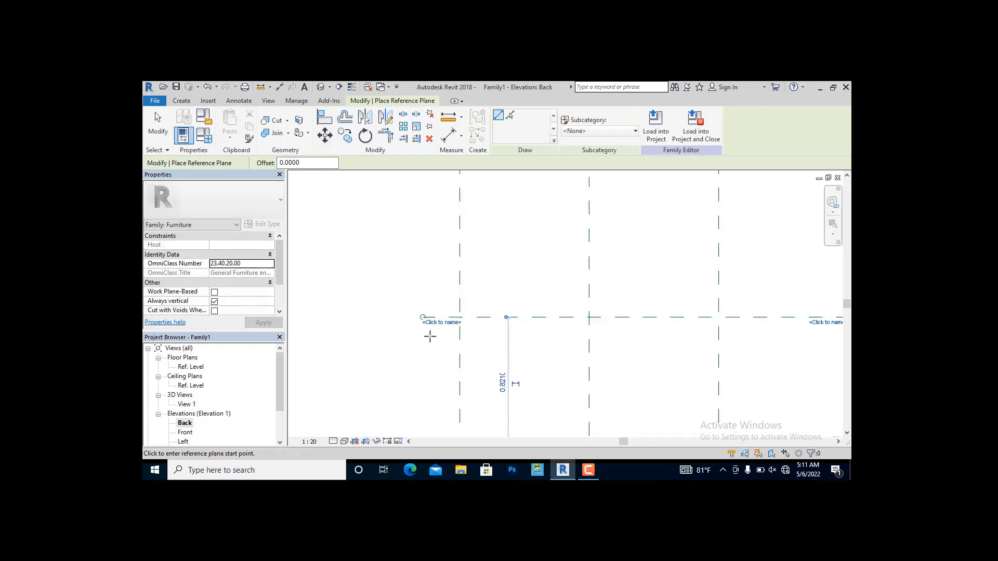
key("Escape")
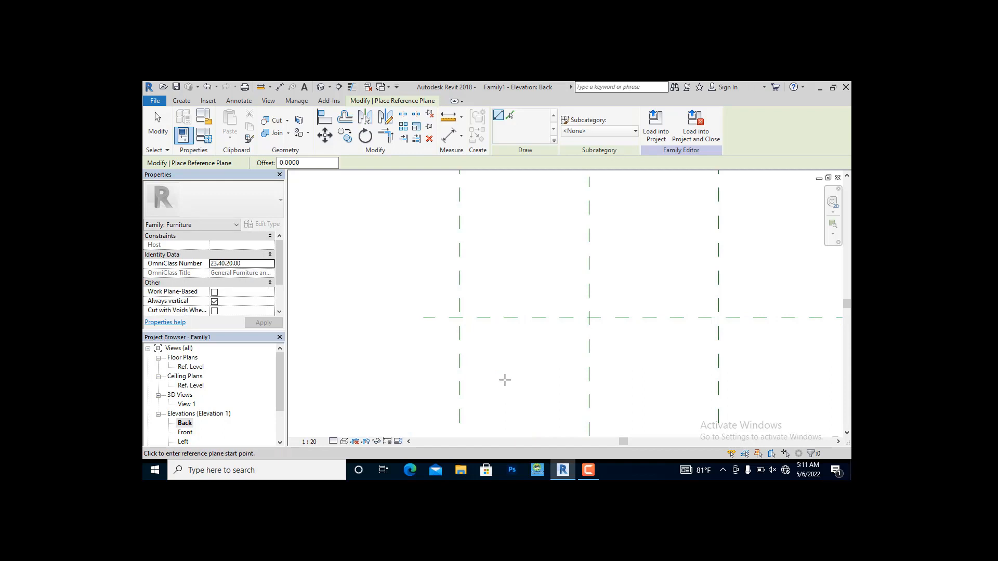
key("Escape")
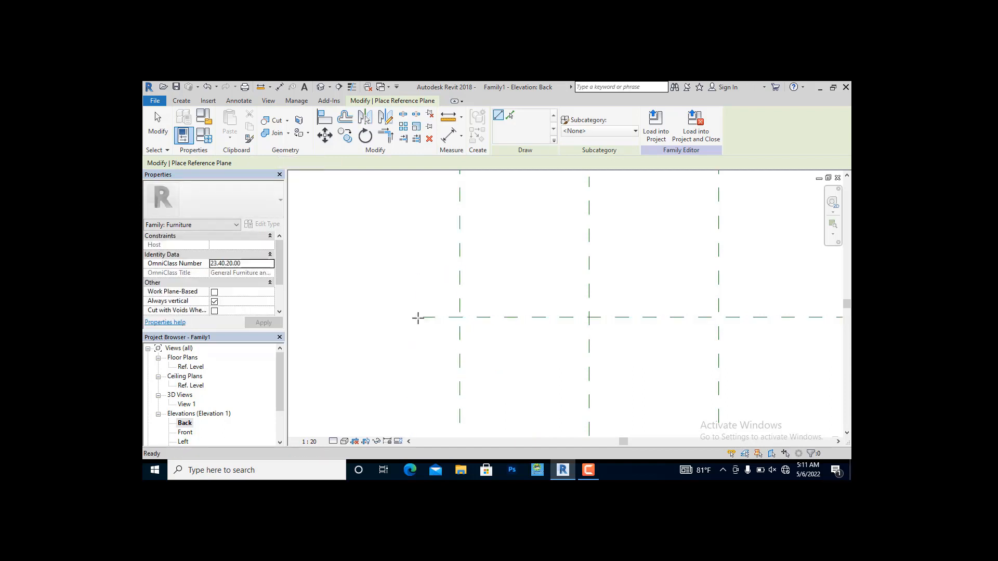
Set the new horizontal reference plane's height above Ref. Level to 0.9 m
left_click(426, 320)
scroll(436, 345, "down", 3)
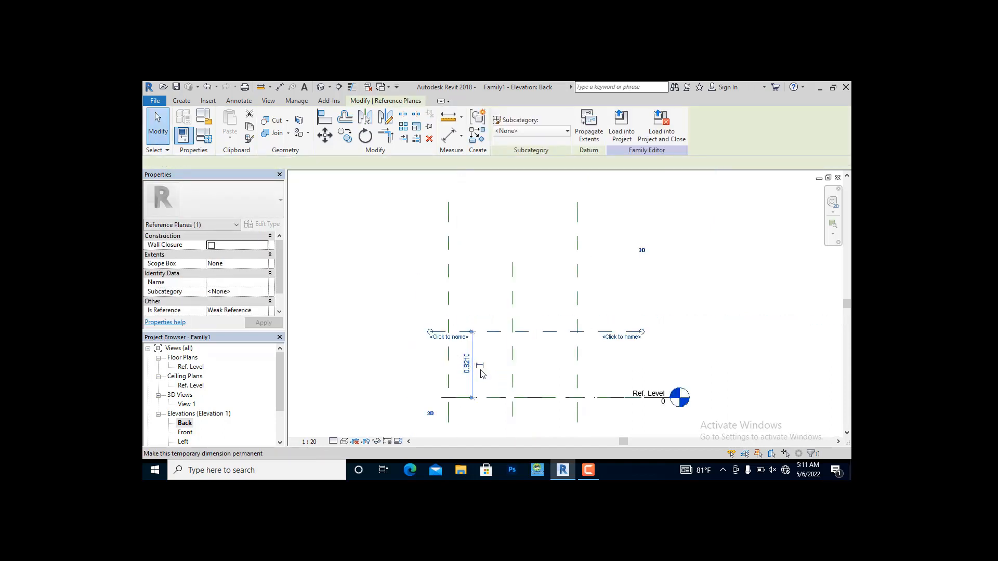
left_click(470, 368)
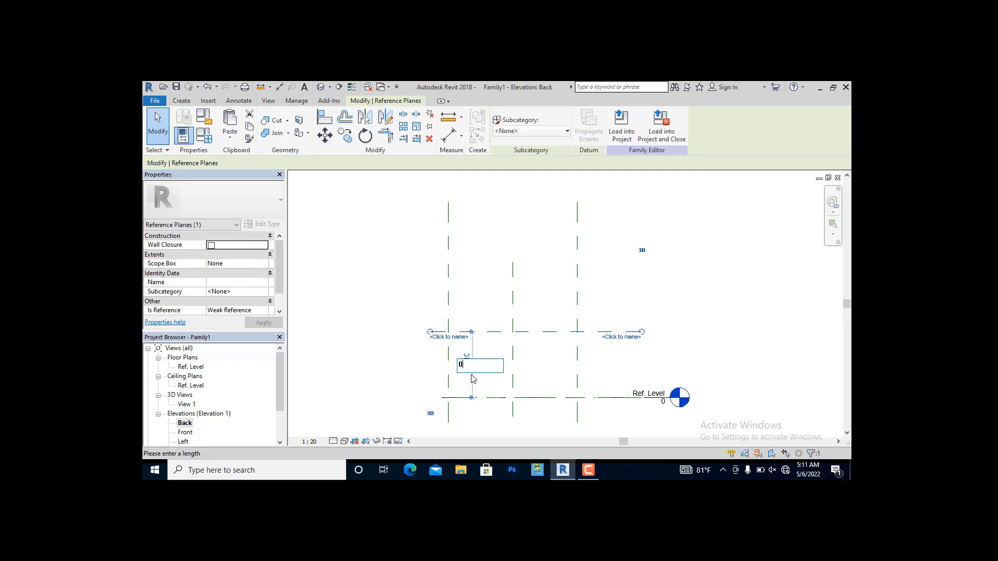
key("Return")
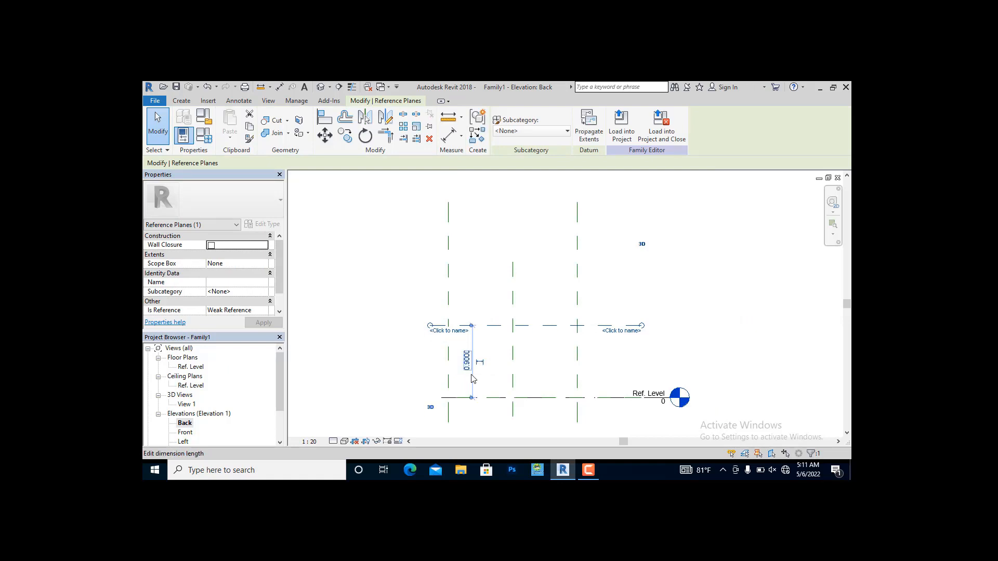
Name the horizontal reference plane above Ref. Level "desk top"
left_click(629, 333)
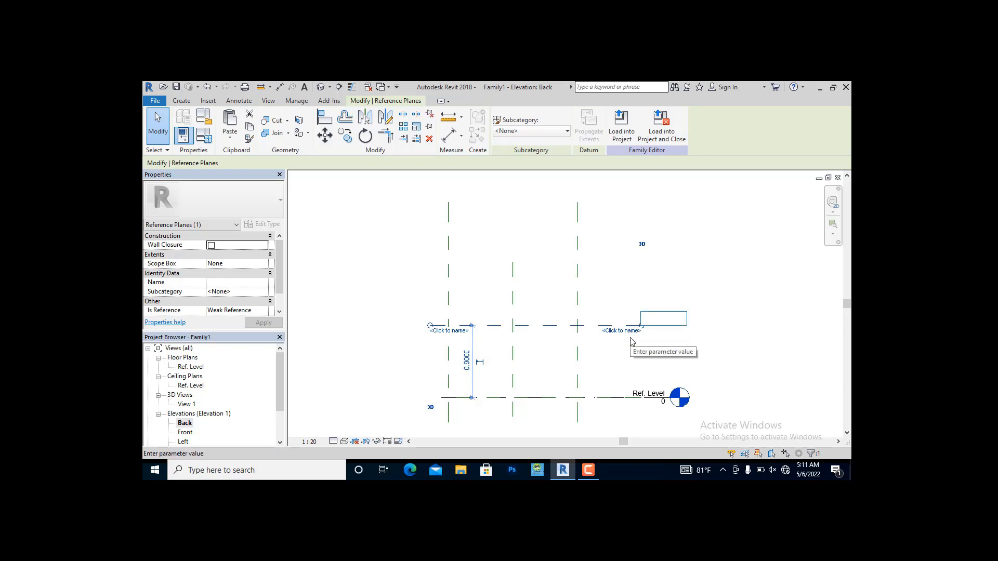
type("desk top")
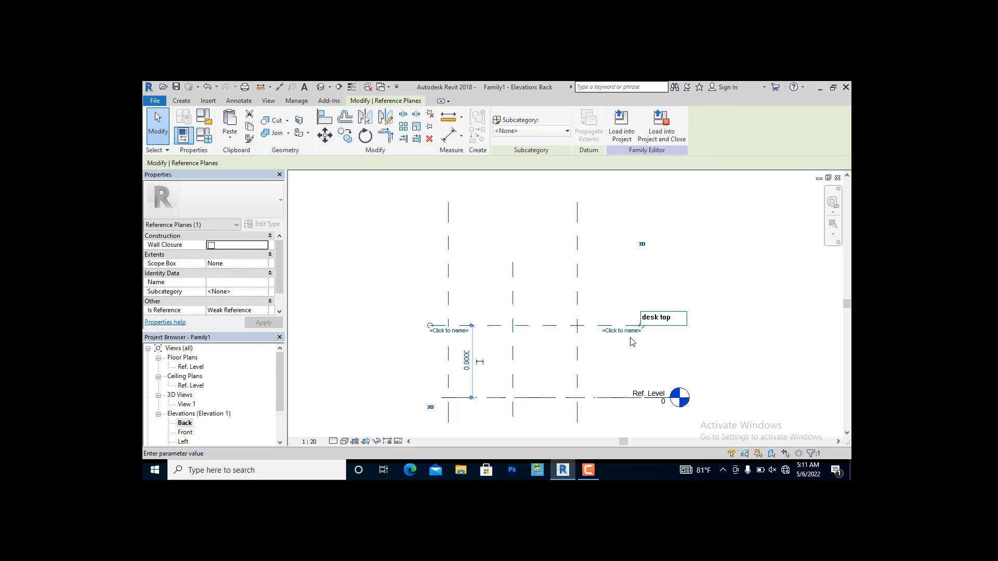
key("Return")
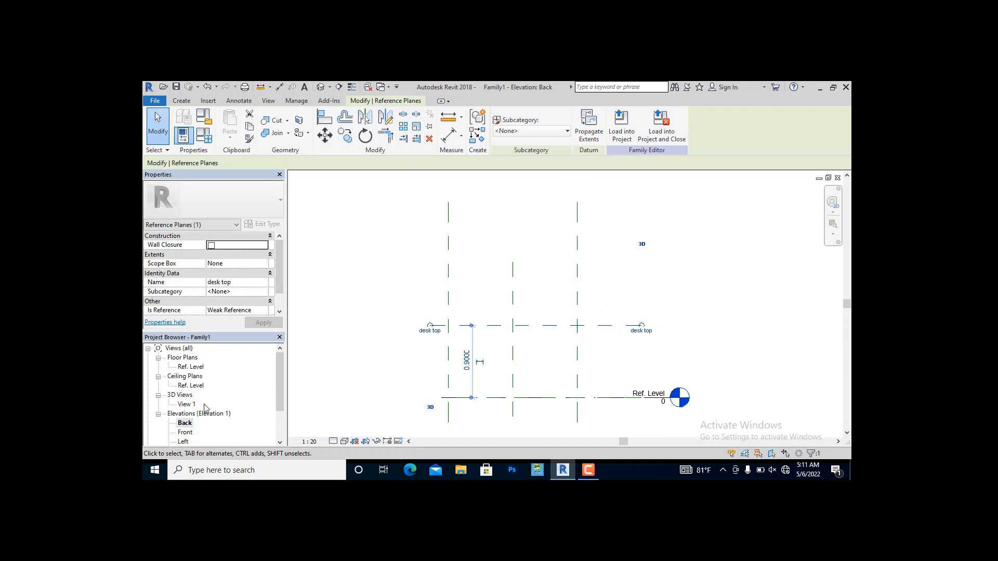
In the Ref. Level floor plan, start an extrusion and sketch a 1.6 by 1.6 m rectangle between the outer reference plane intersections
double_click(191, 367)
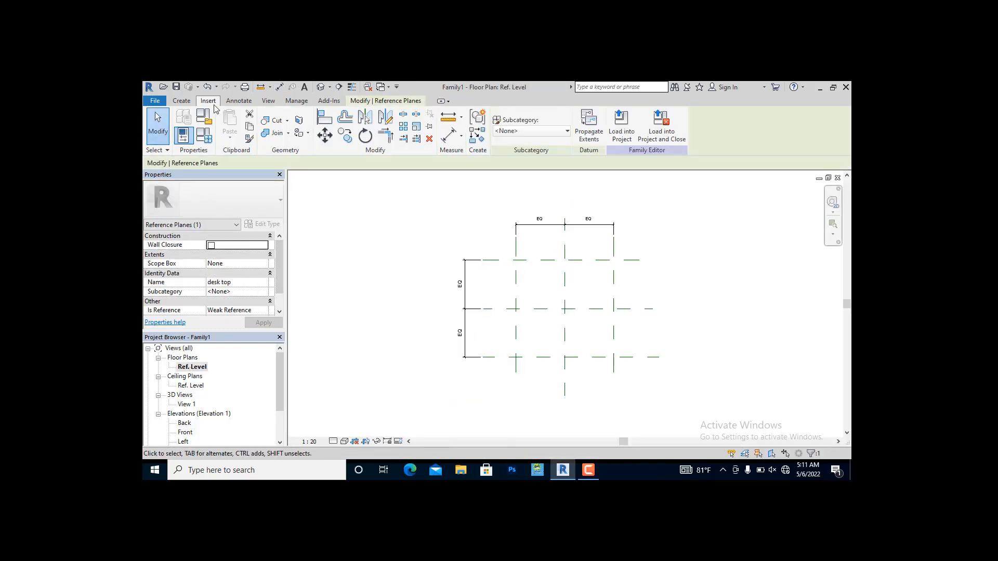
left_click(189, 100)
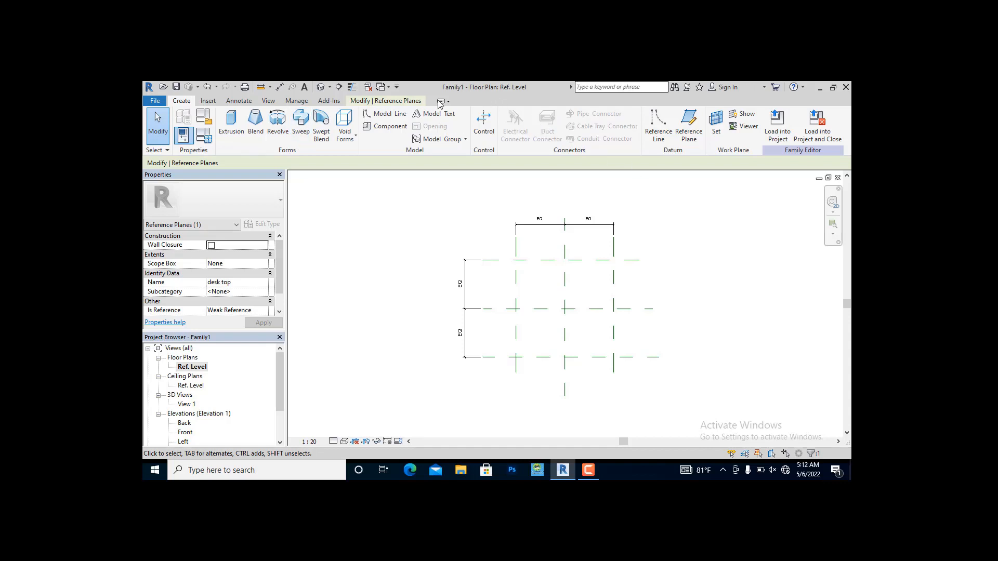
left_click(231, 122)
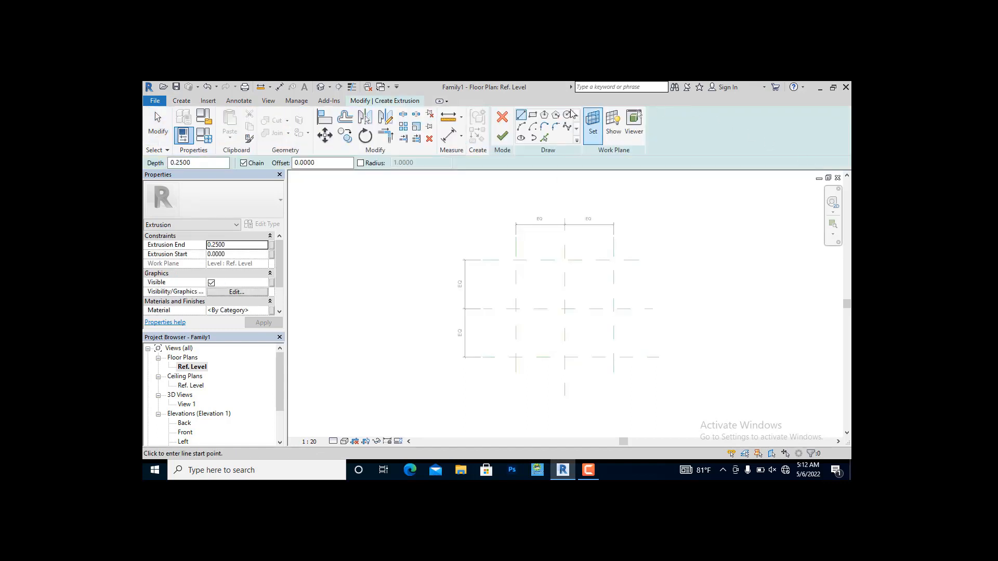
left_click(533, 116)
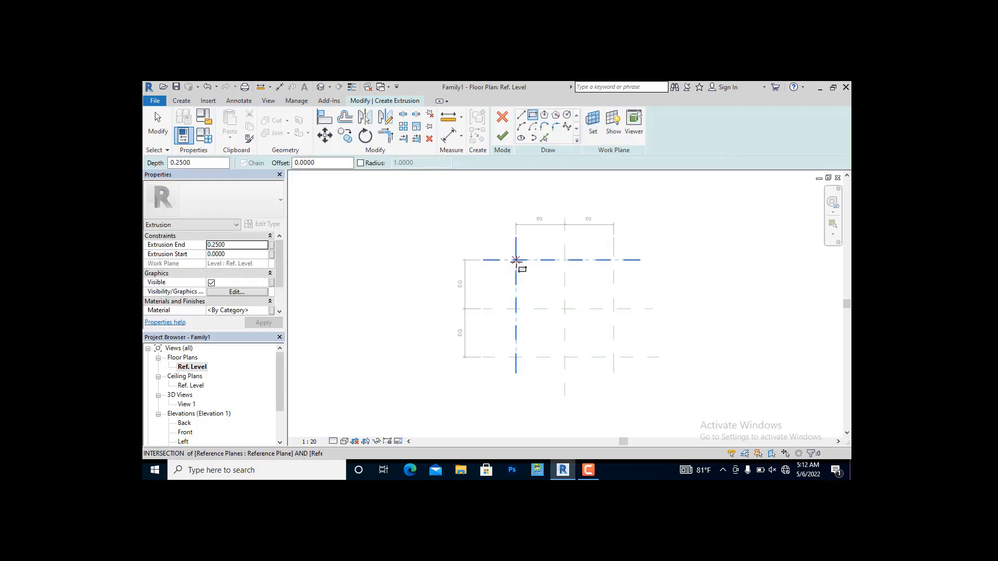
left_click(516, 260)
left_click(614, 357)
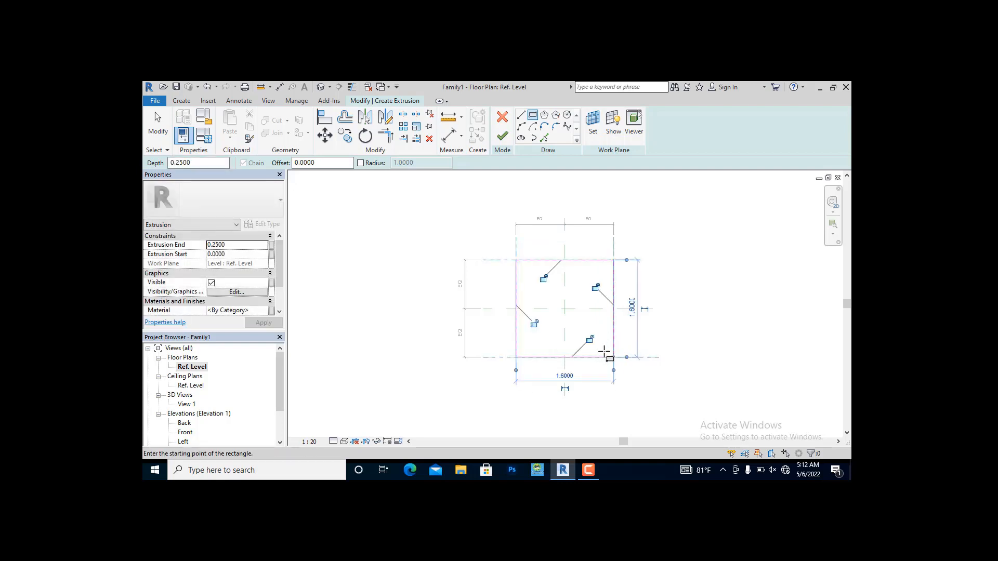
Lock all four sides of the rectangular sketch to the outer reference planes and finish the 0.25 m extrusion, checking it in 3D
left_click(590, 339)
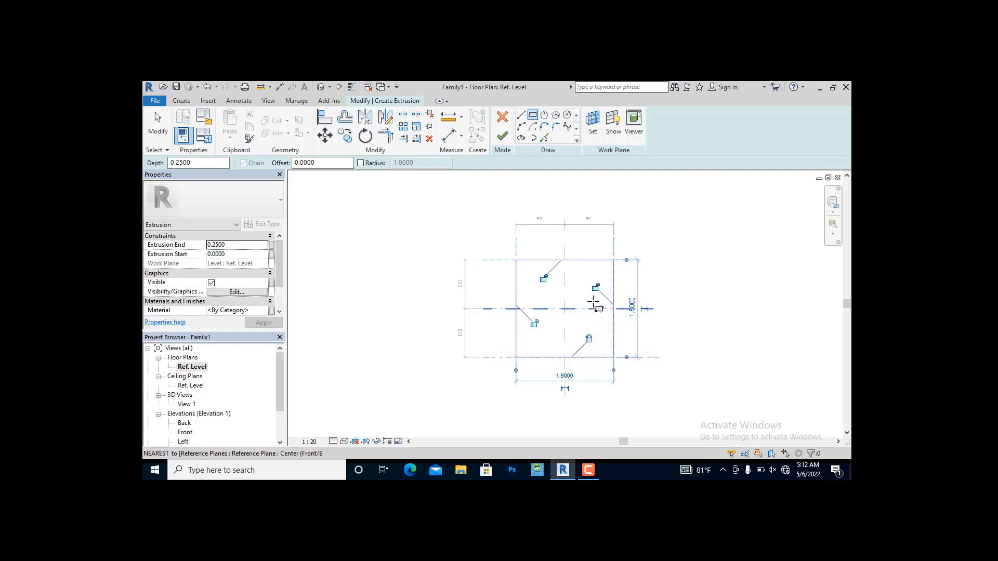
left_click(595, 287)
left_click(543, 279)
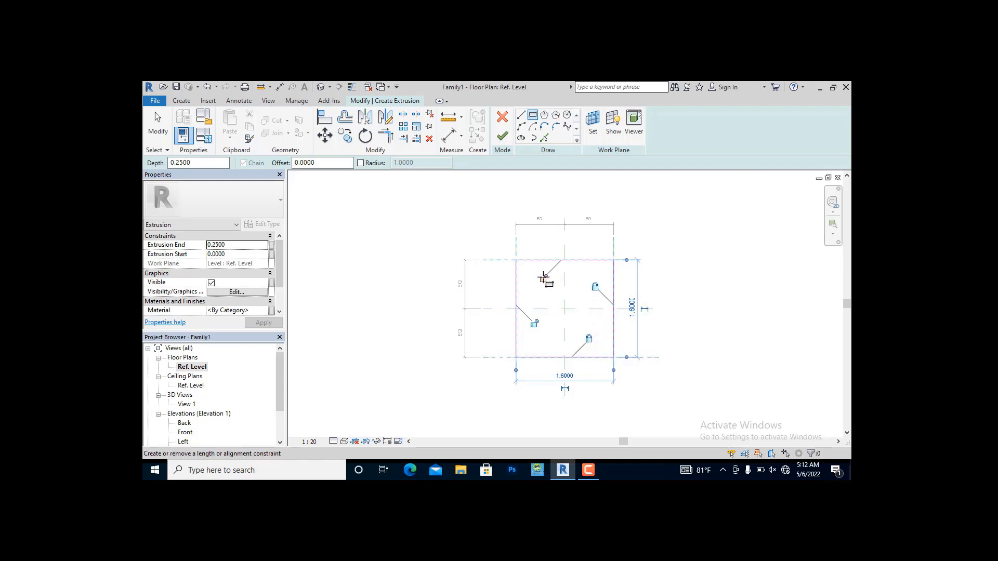
left_click(535, 324)
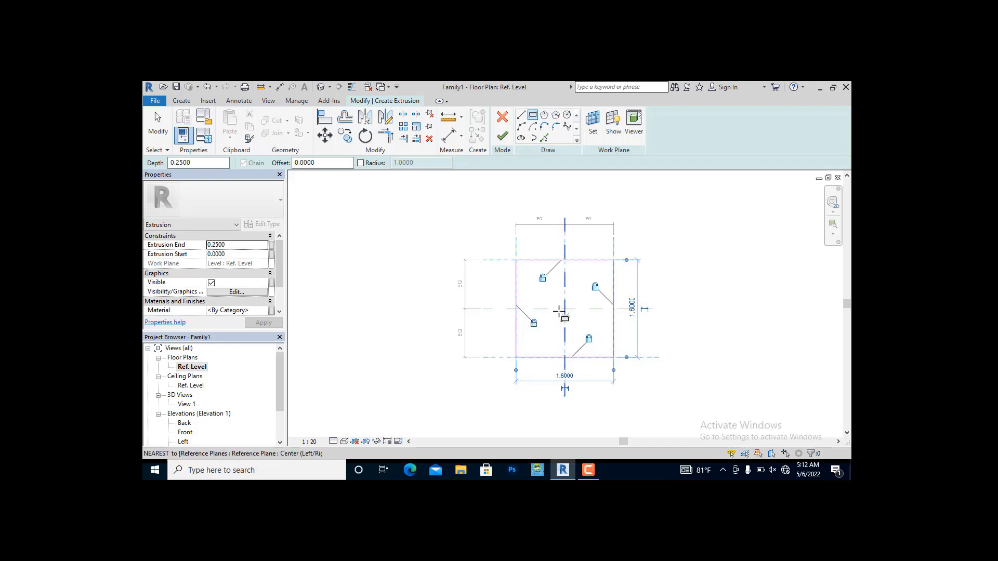
left_click(320, 87)
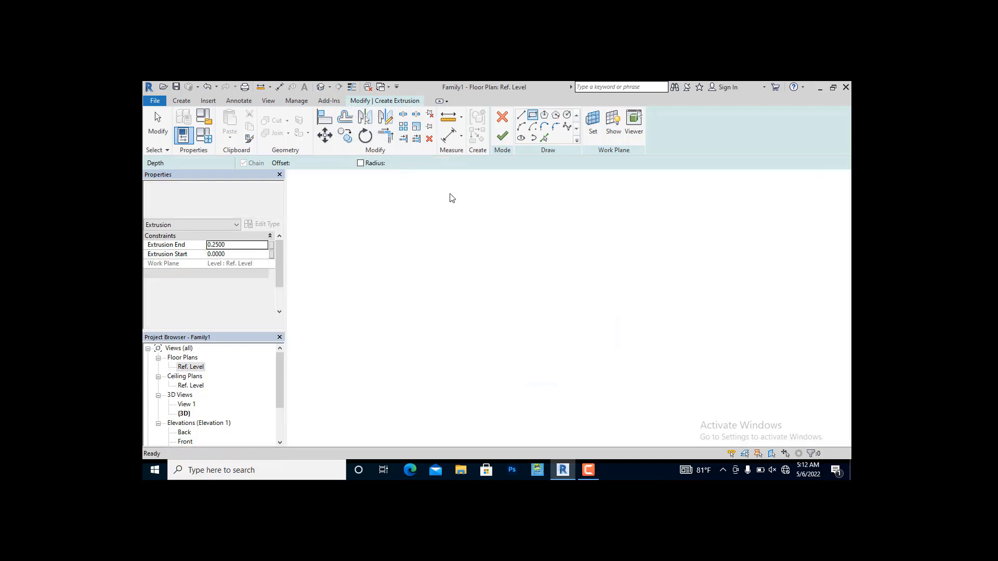
scroll(586, 317, "down", 3)
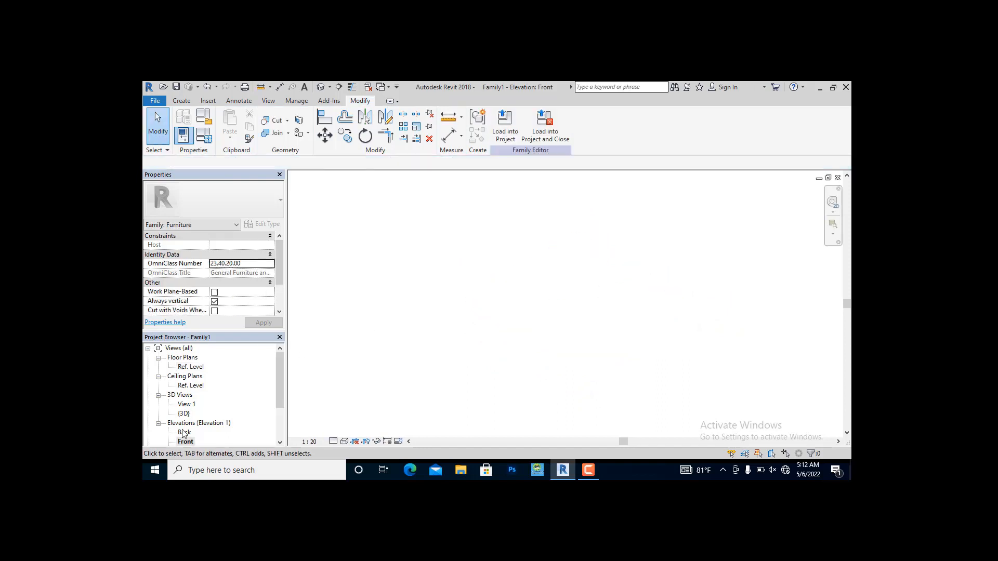
In the Back elevation, draw a horizontal reference plane below the desk top plane, spanning past both outer vertical planes
double_click(185, 432)
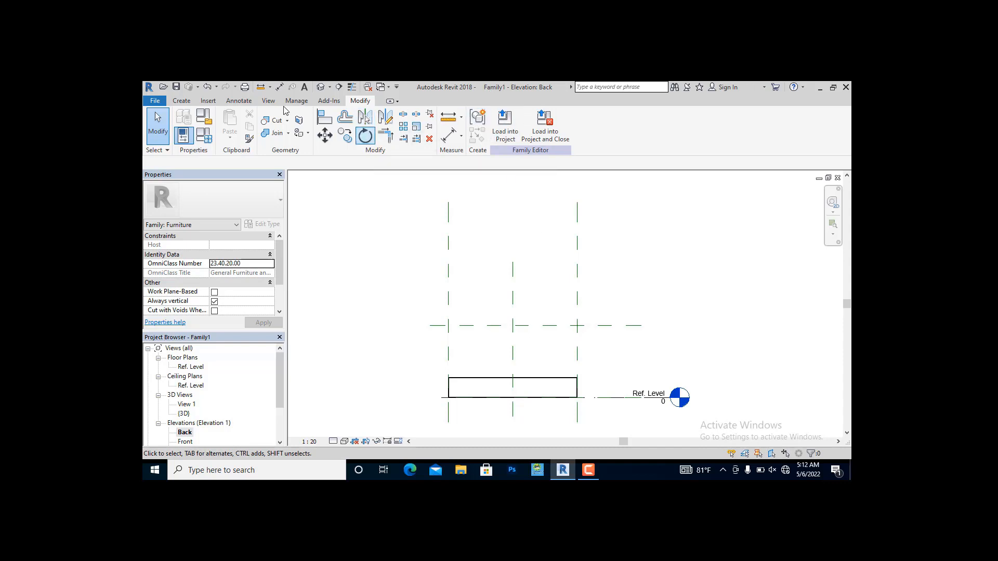
left_click(181, 101)
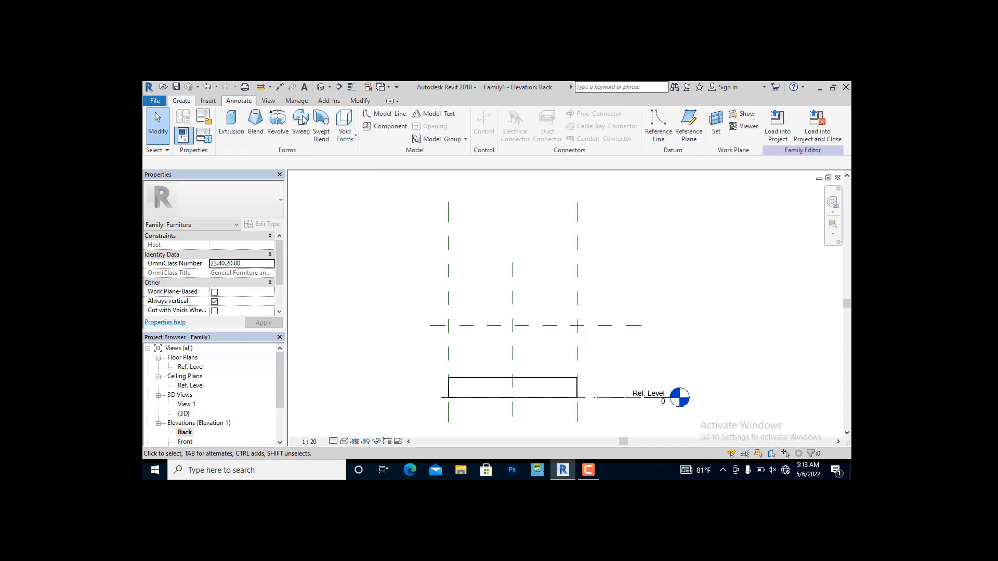
left_click(689, 124)
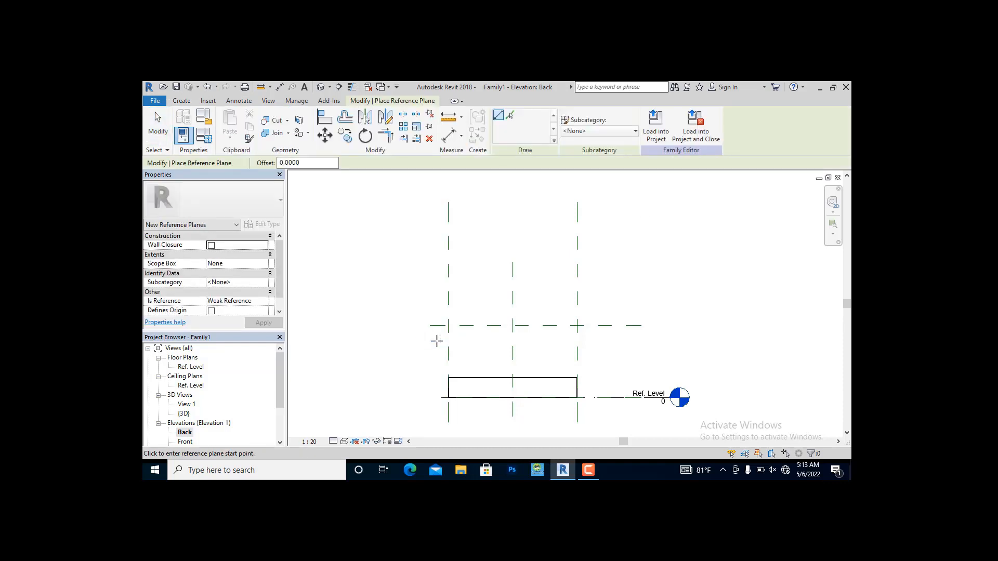
left_click(433, 342)
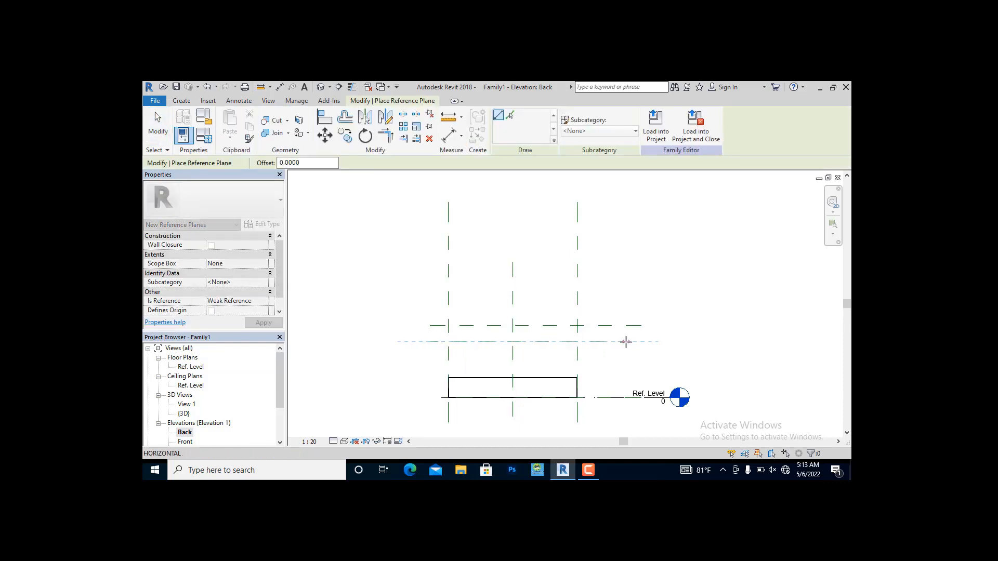
left_click(626, 341)
key("Escape")
key("Escape")
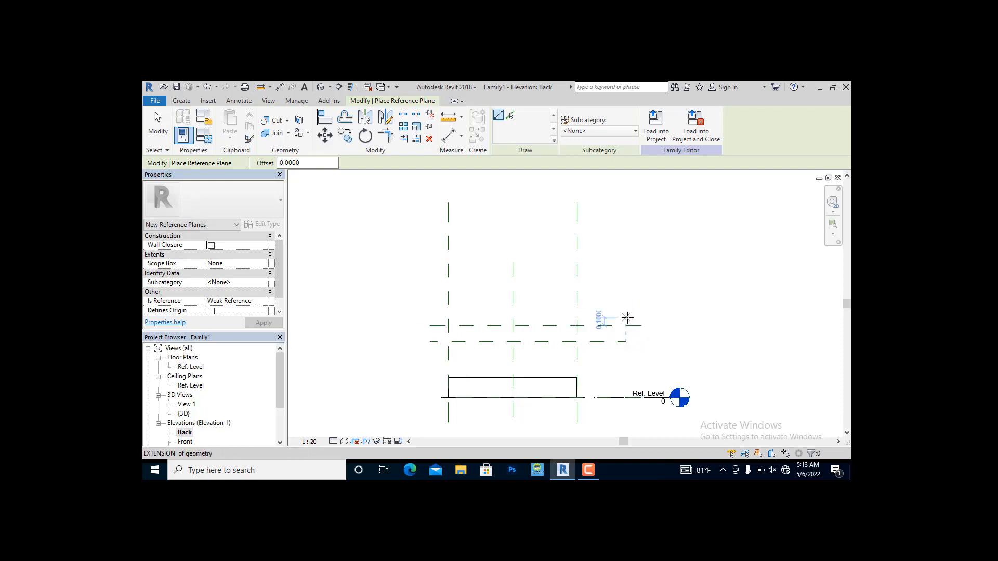
key("Escape")
Set the distance between the desk top plane and the reference plane just below it to 0.2 m
left_click(626, 326)
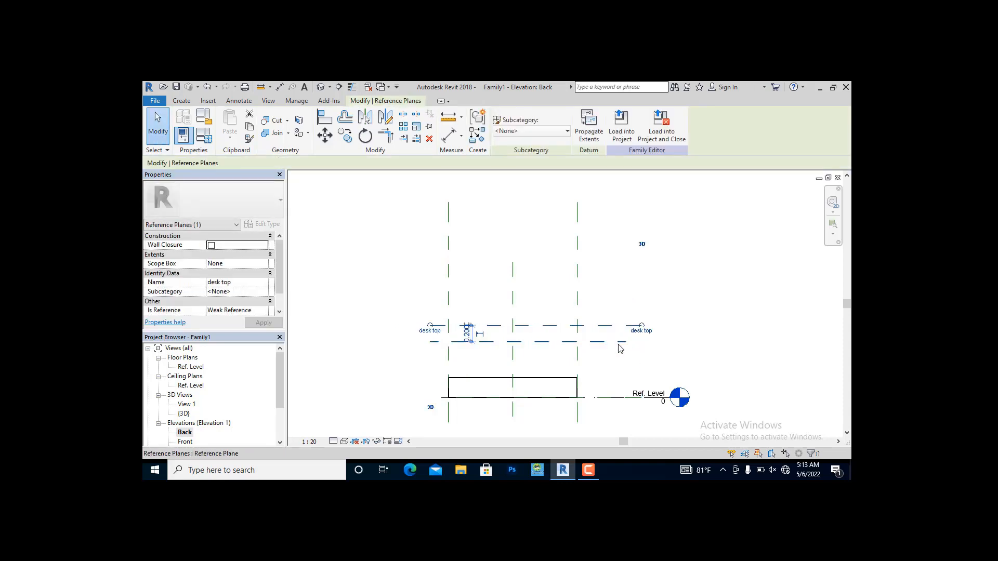
left_click(467, 332)
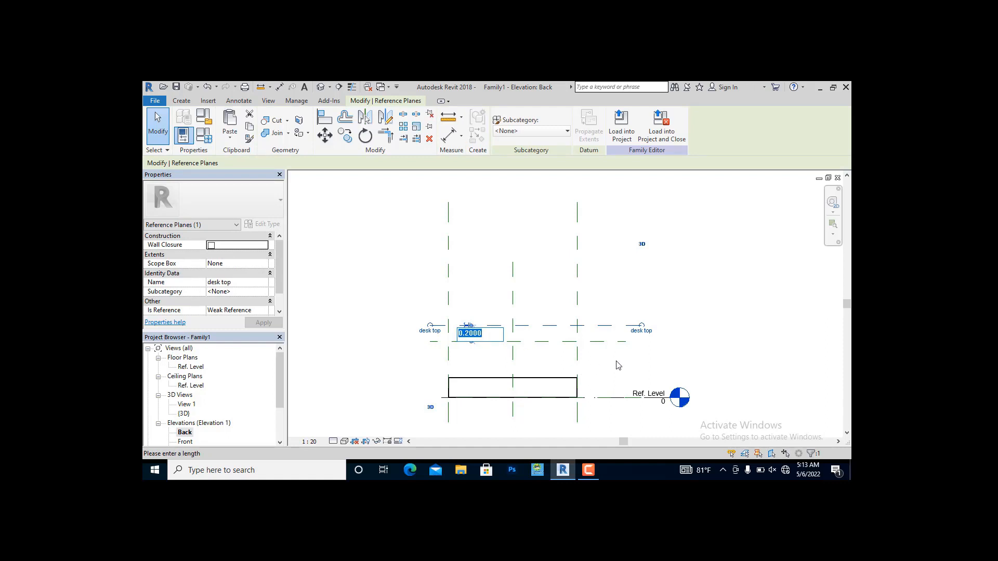
key("Return")
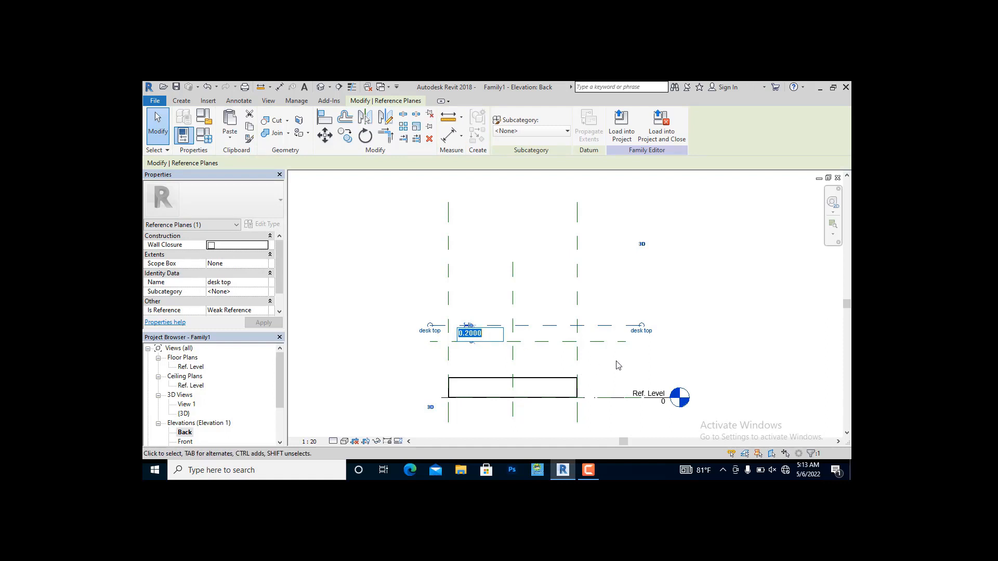
key("Escape")
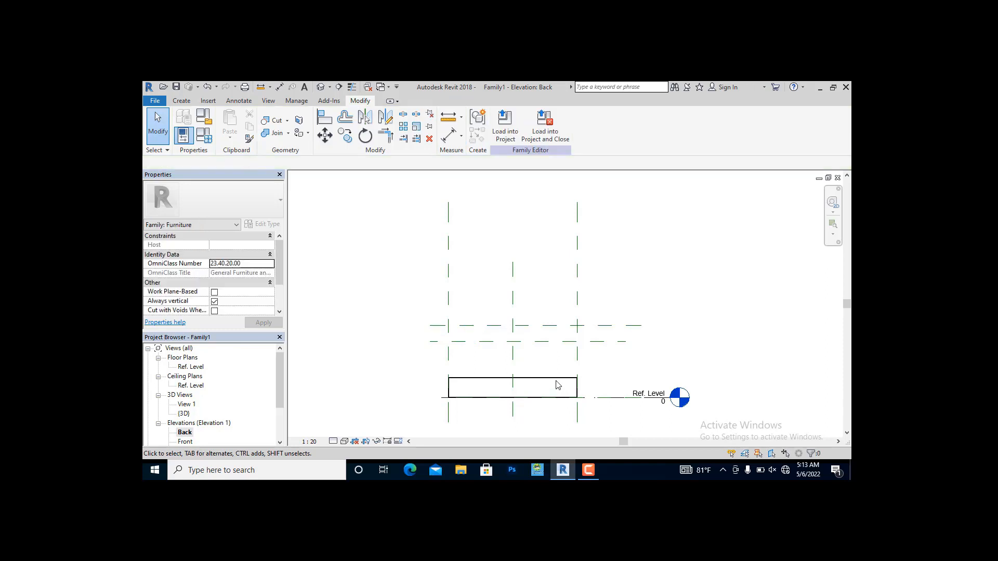
left_click(550, 389)
key("Escape")
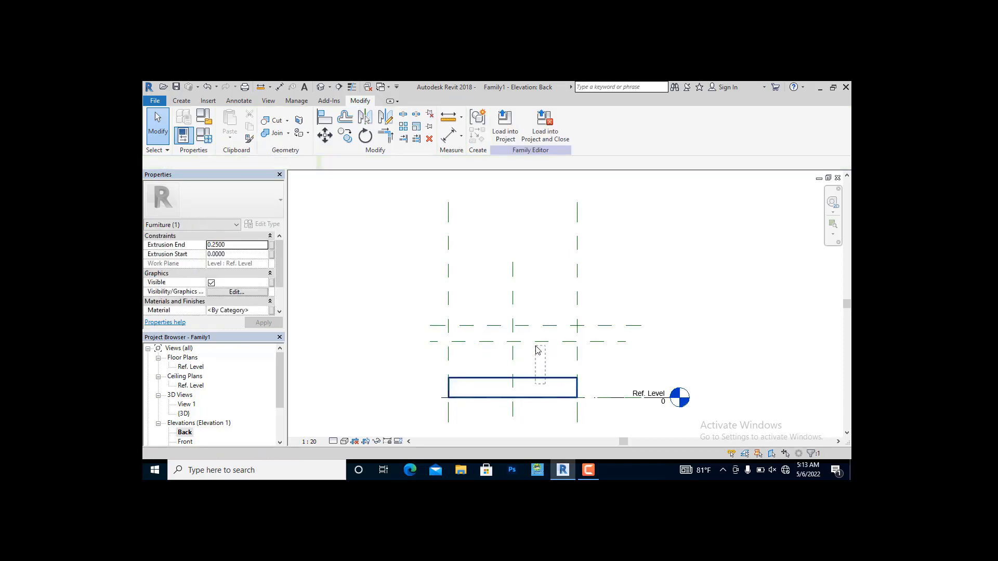
left_click(533, 395)
key("Escape")
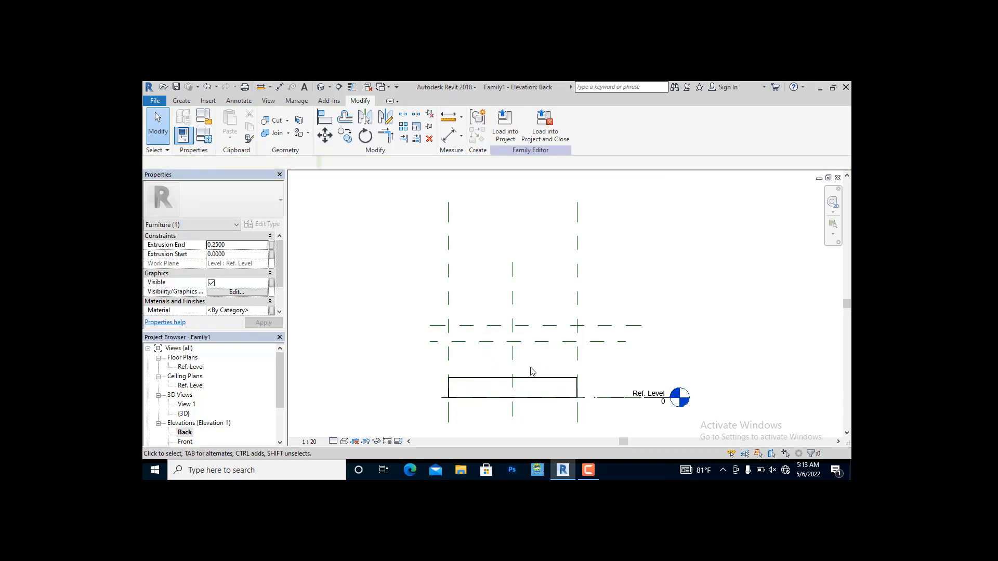
left_click(528, 386)
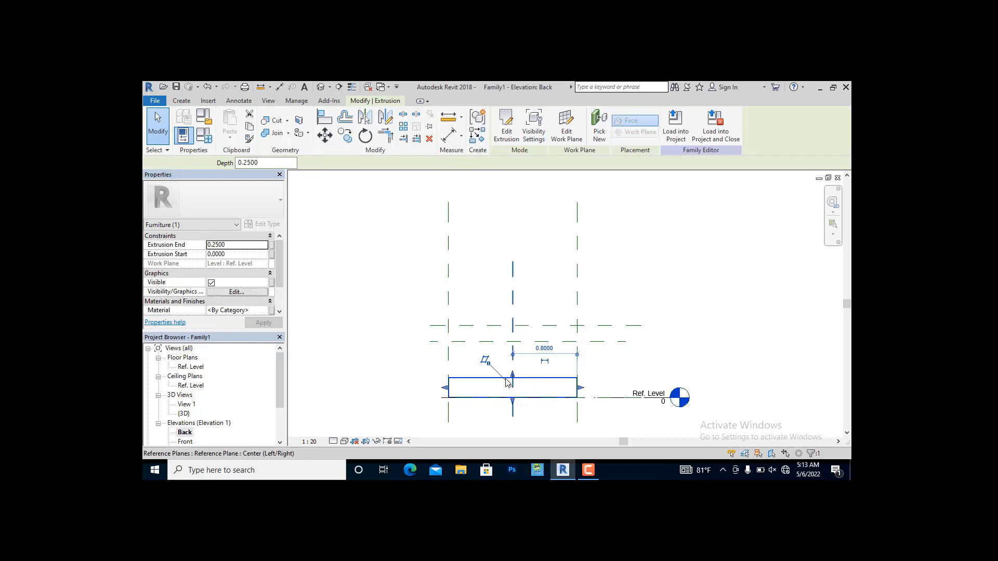
left_click(512, 389)
key("Escape")
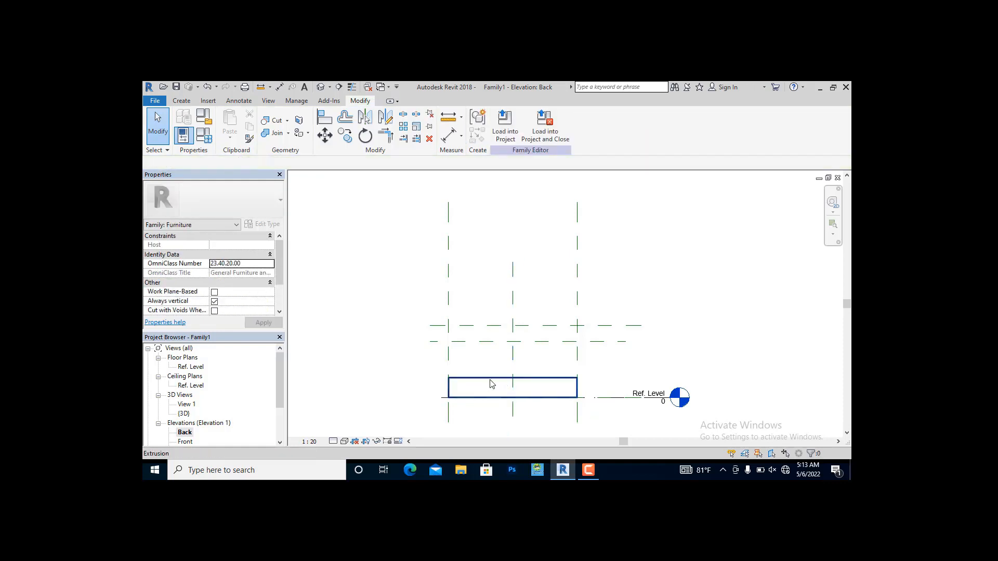
Open the extrusion's sketch for editing in the Ref. Level floor plan and finish it without edits
double_click(494, 389)
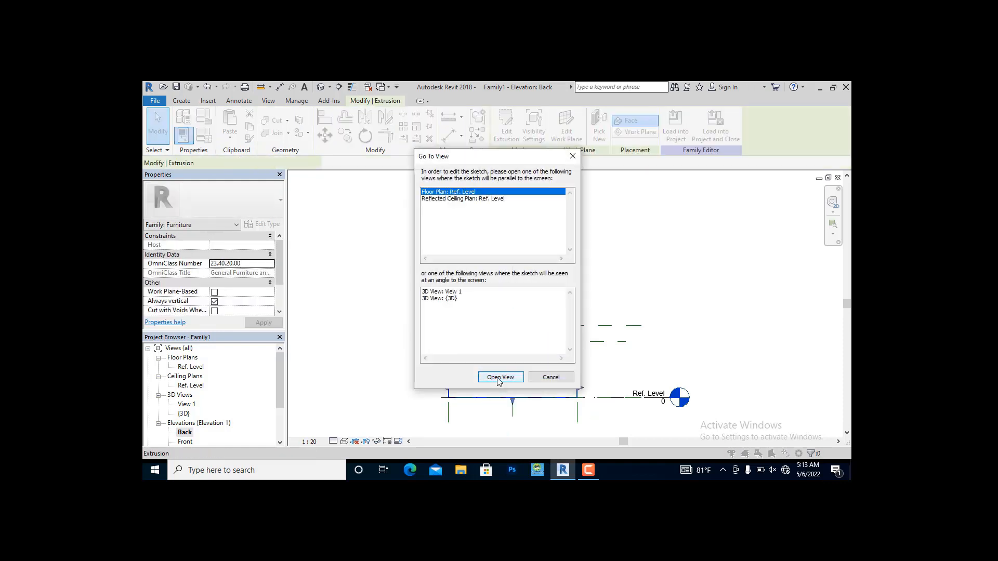
left_click(498, 379)
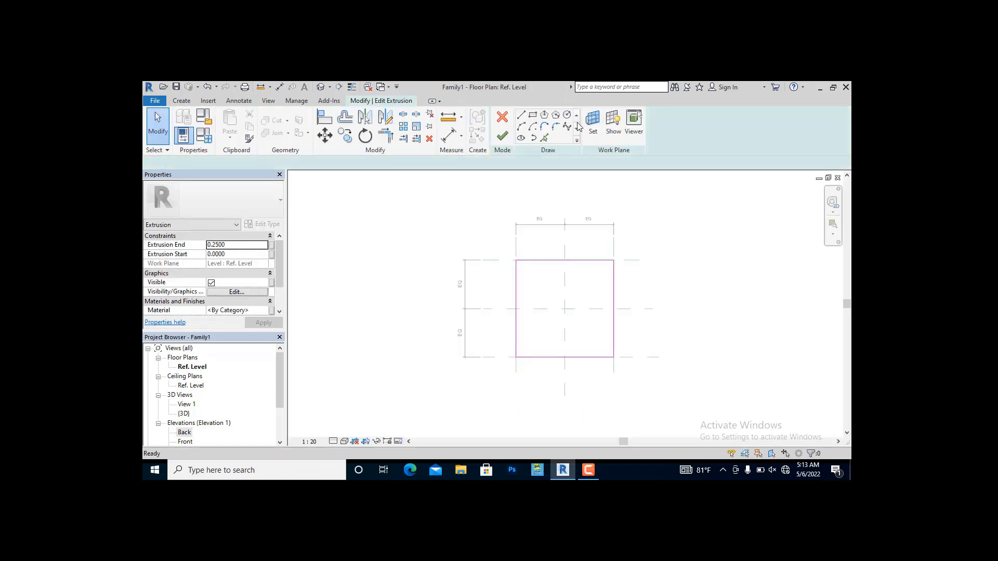
left_click(502, 137)
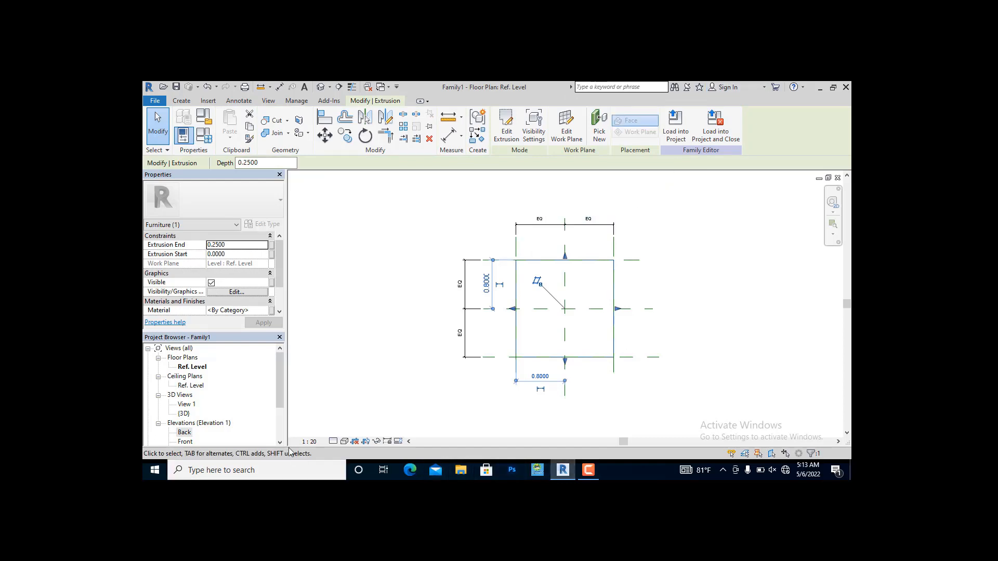
In the Back elevation, try to move the extrusion sideways off its locked reference planes
double_click(184, 432)
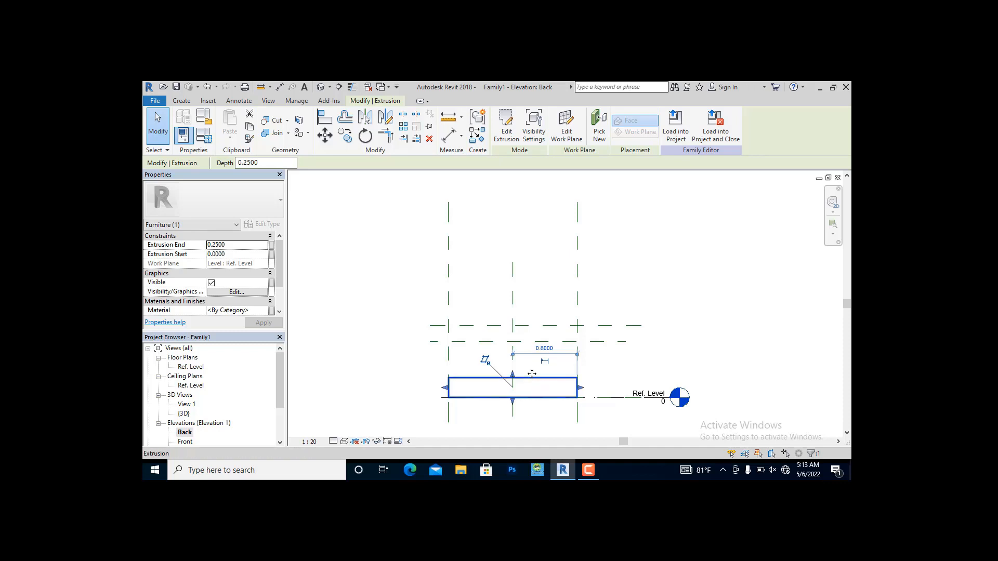
left_click_drag(531, 373, 516, 373)
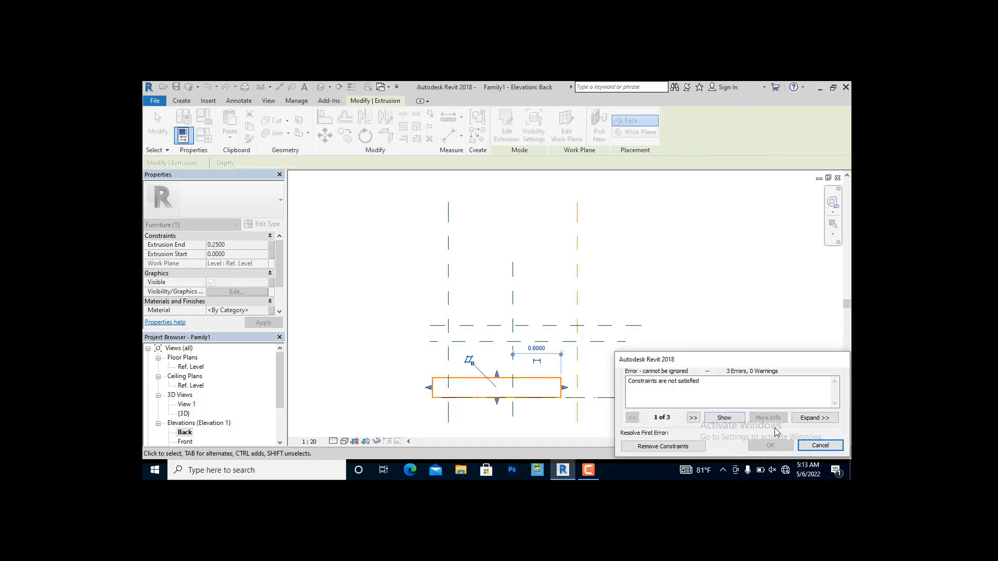
left_click(811, 445)
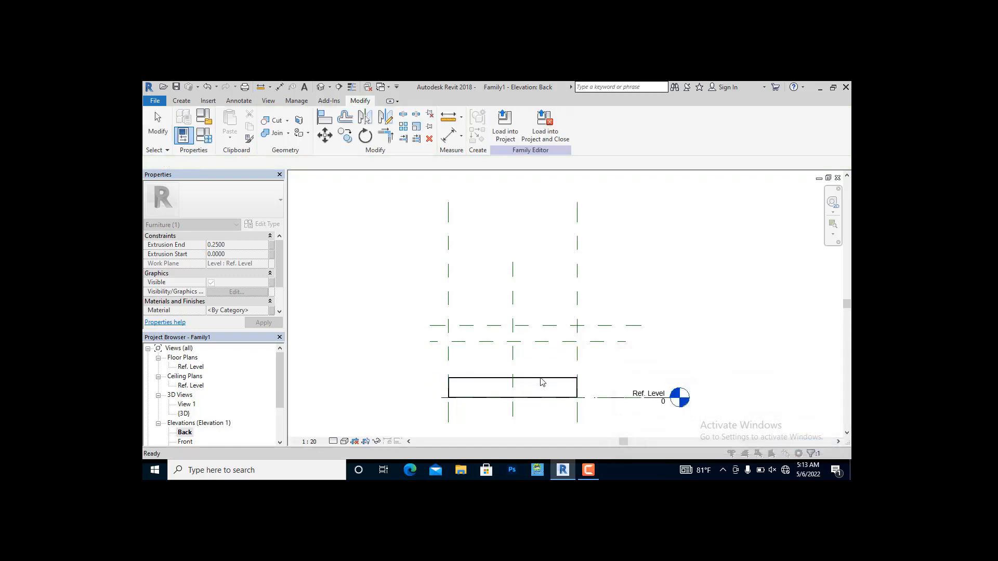
Stretch the extrusion's top up to the desk top plane at 0.9 m and its bottom to the plane at 0.7 m
left_click(523, 380)
left_click_drag(485, 378, 487, 330)
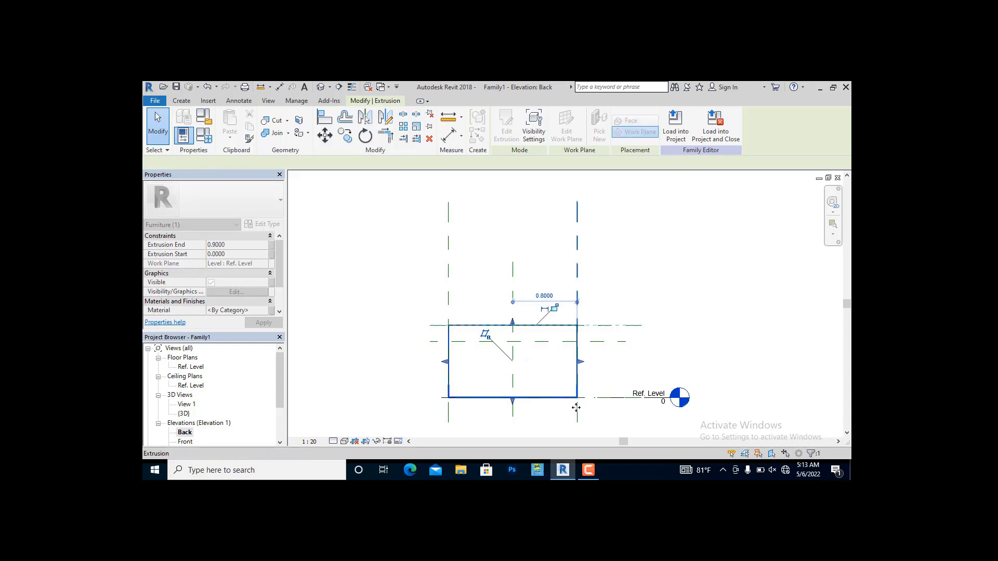
left_click_drag(513, 402, 465, 344)
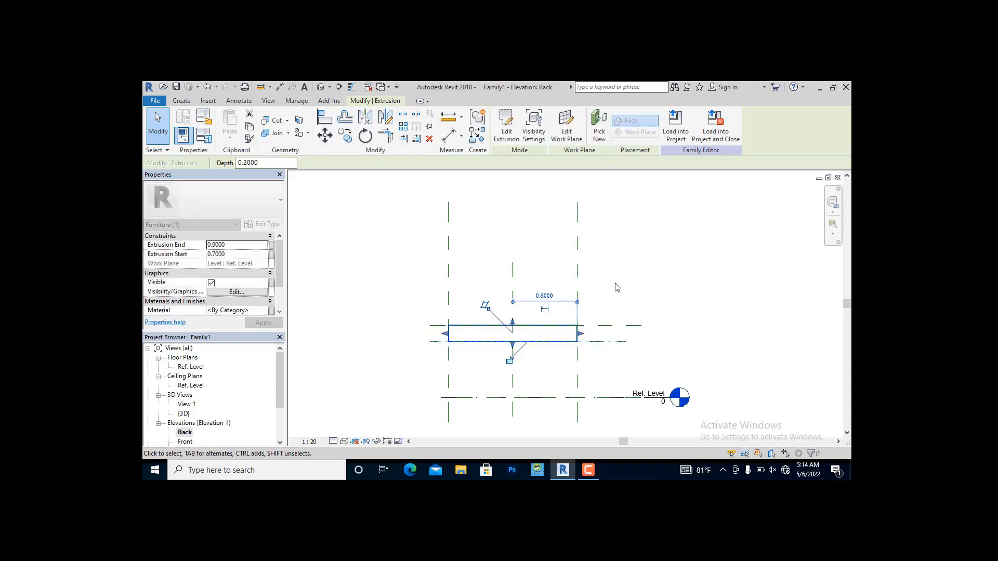
left_click(611, 310)
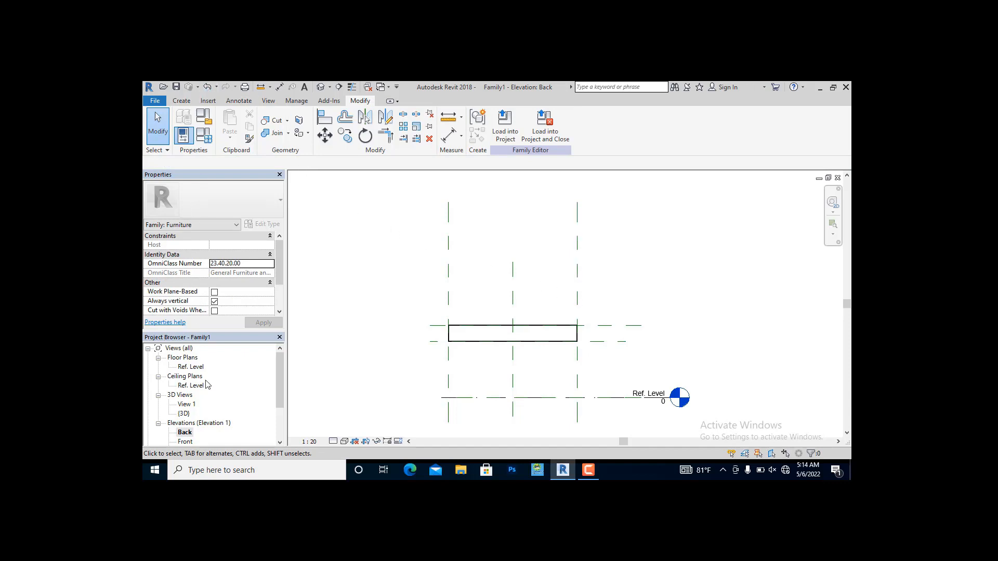
In the Ref. Level floor plan, start an extrusion and sketch a 0.1 m by 0.1 m square inside the desk's upper-left corner
double_click(183, 357)
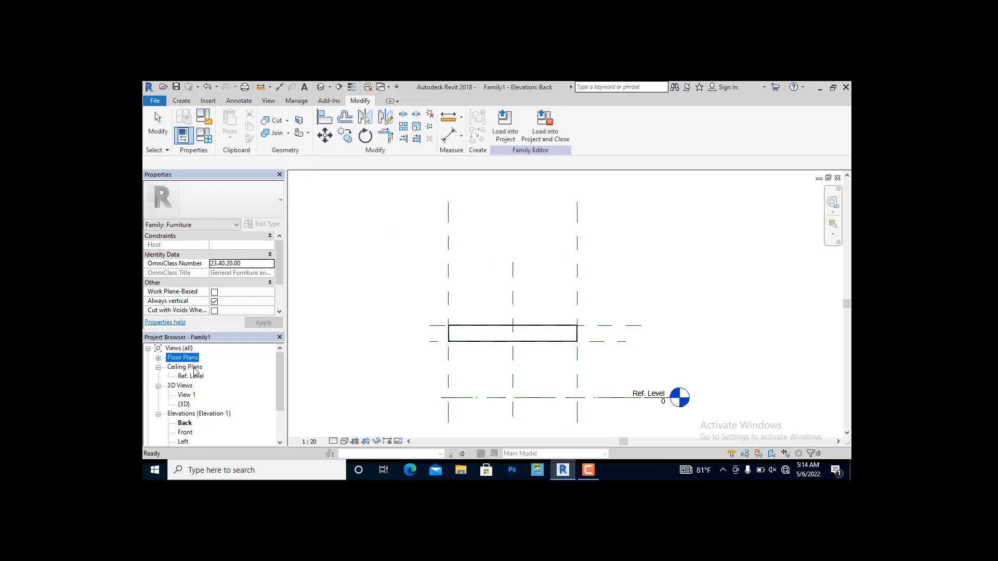
double_click(184, 360)
double_click(191, 367)
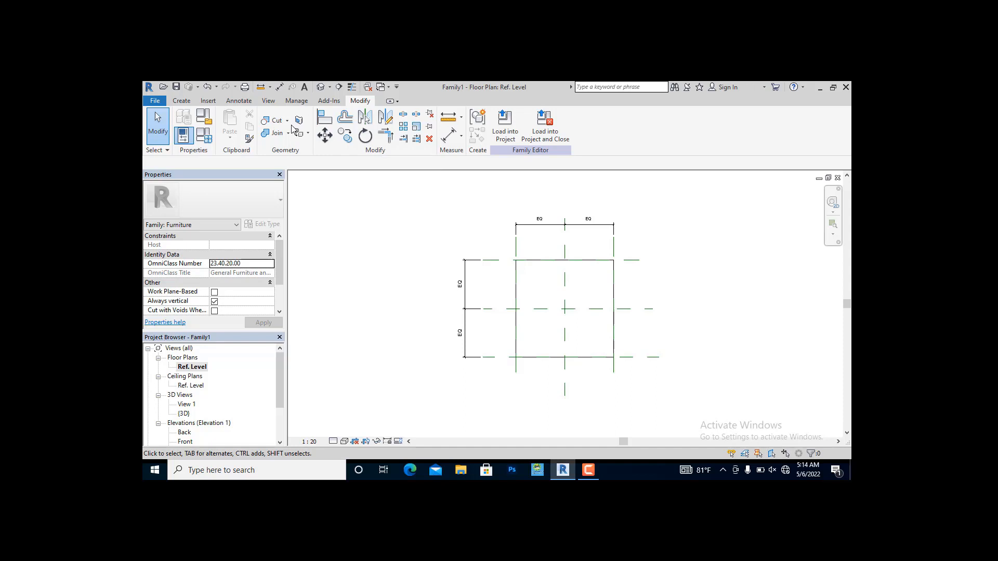
left_click(187, 104)
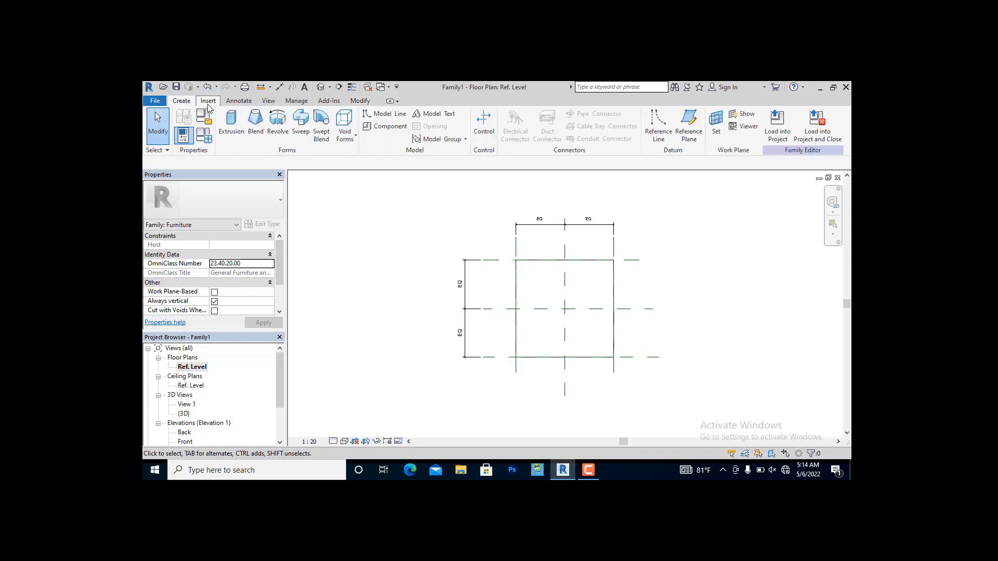
left_click(230, 120)
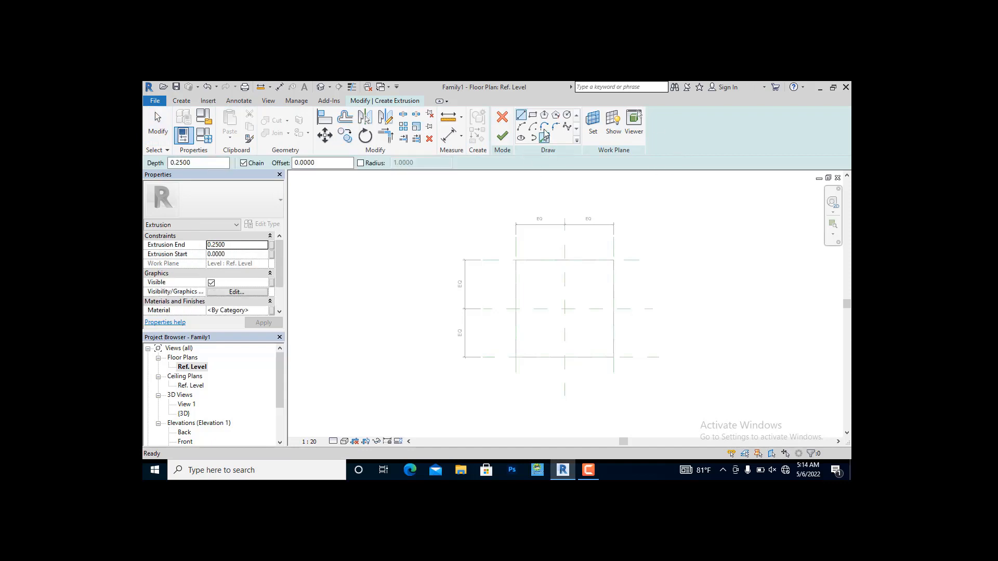
left_click(532, 115)
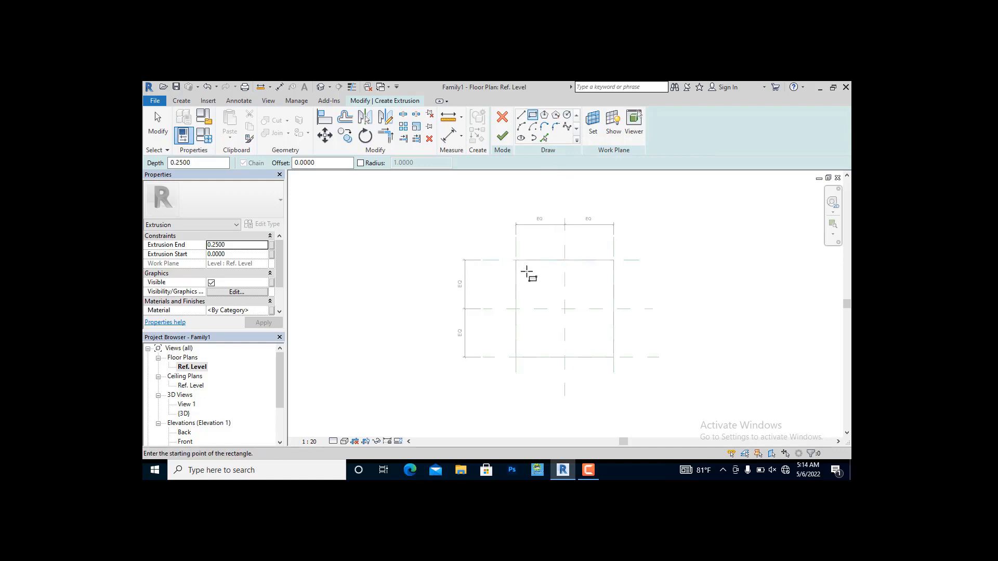
left_click(526, 272)
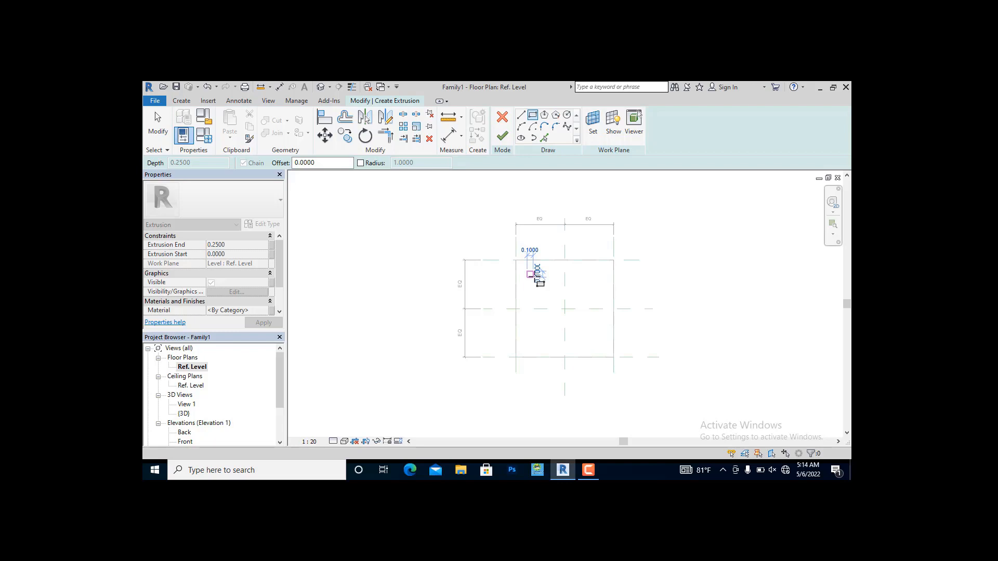
key("Escape")
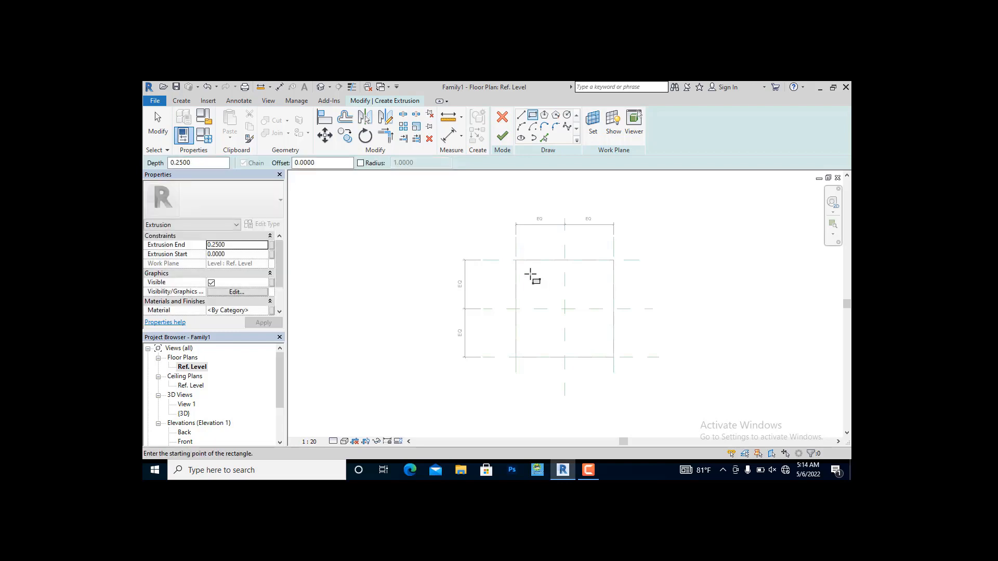
left_click(530, 275)
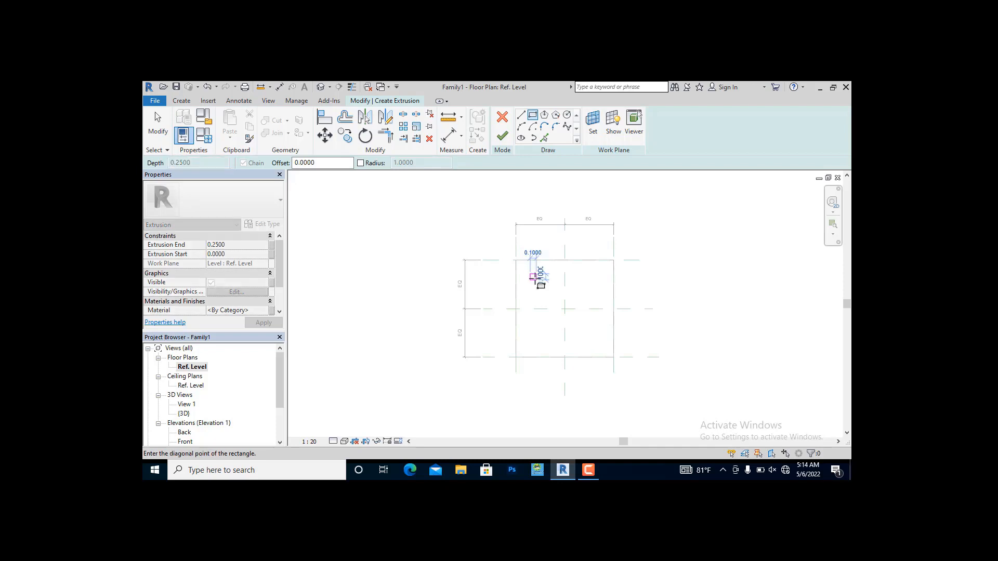
left_click(534, 277)
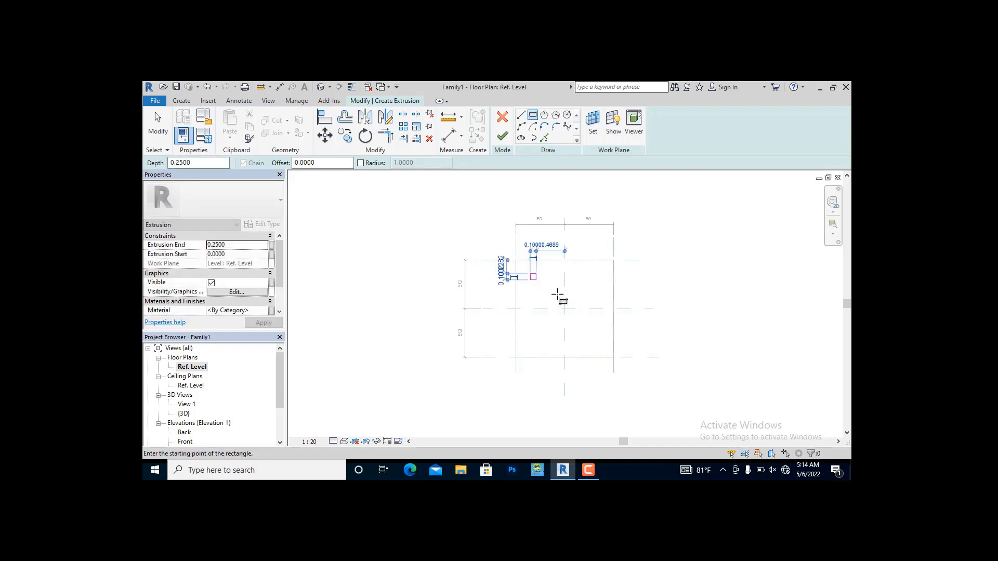
key("Escape")
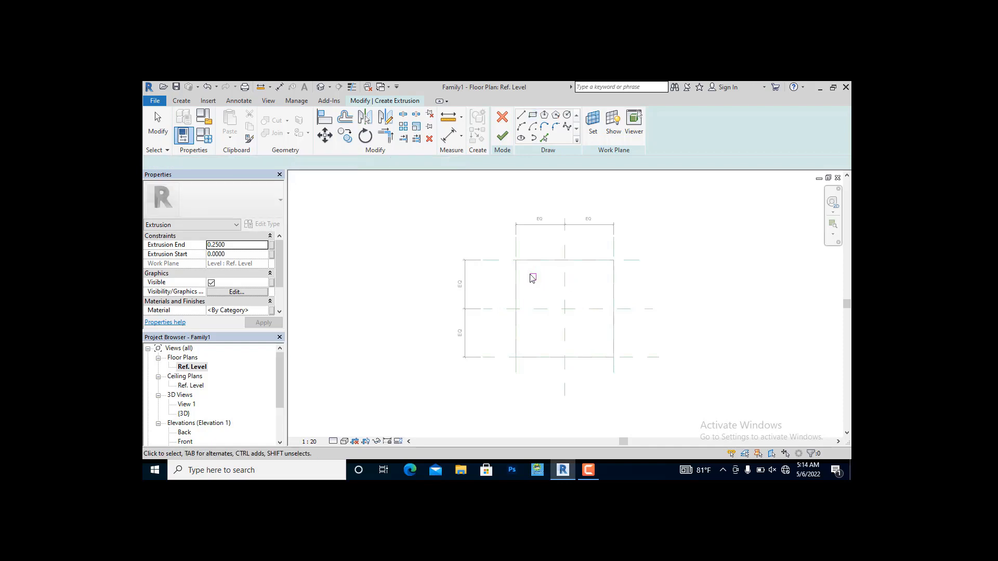
Copy the whole leg square 1.14 m horizontally to the desk's upper-right corner
left_click(537, 278)
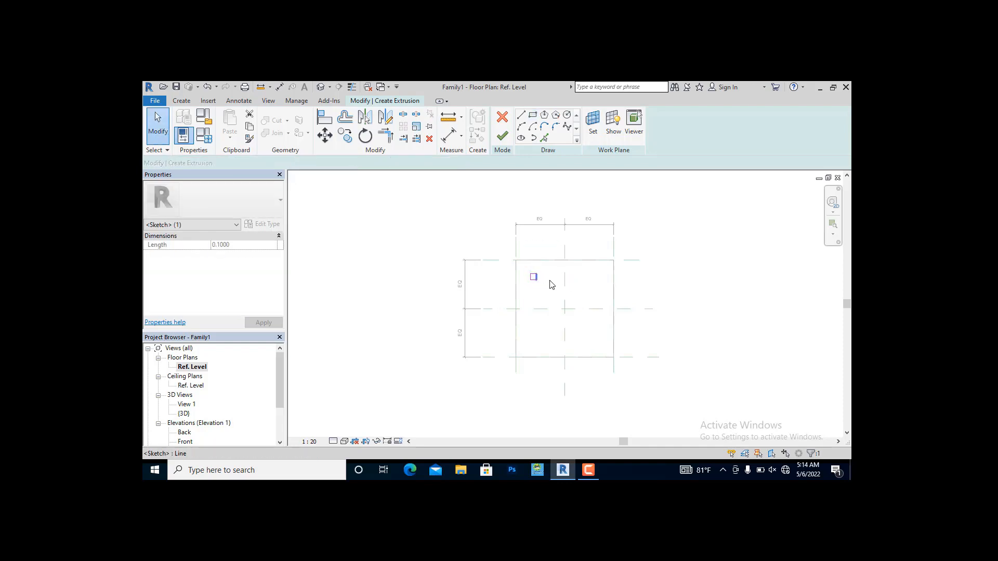
left_click(552, 285)
scroll(540, 278, "up", 5)
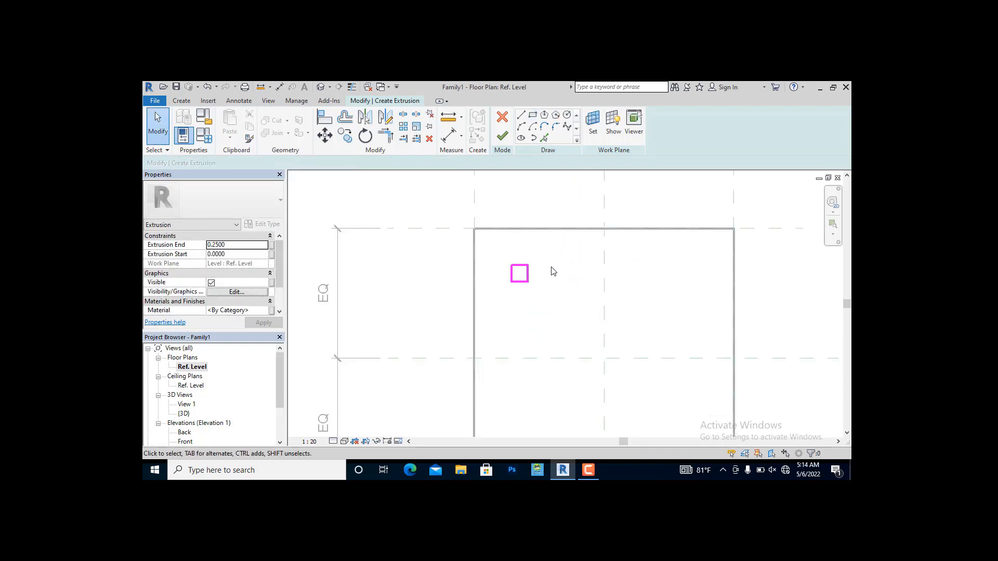
left_click_drag(552, 267, 499, 316)
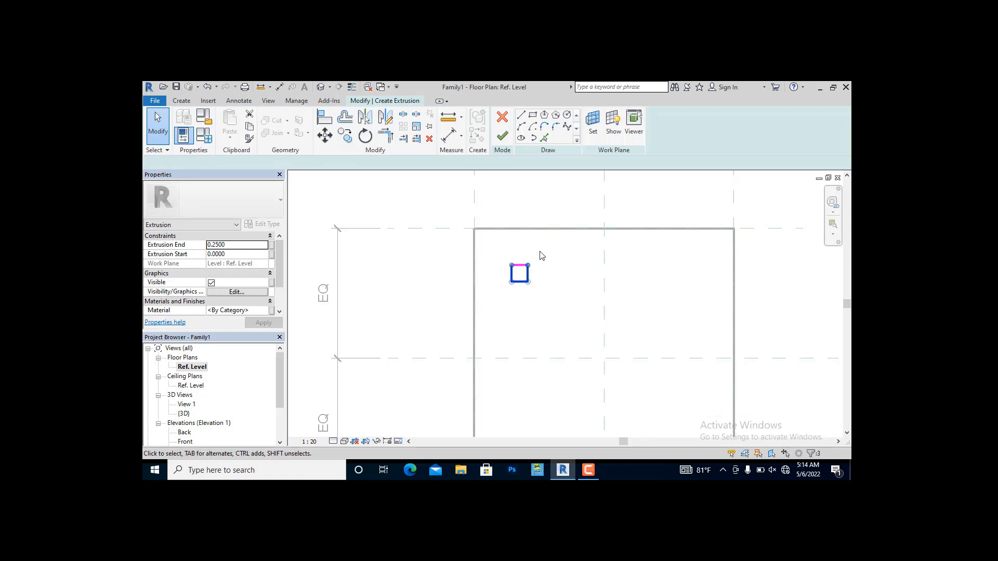
left_click_drag(540, 249, 500, 304)
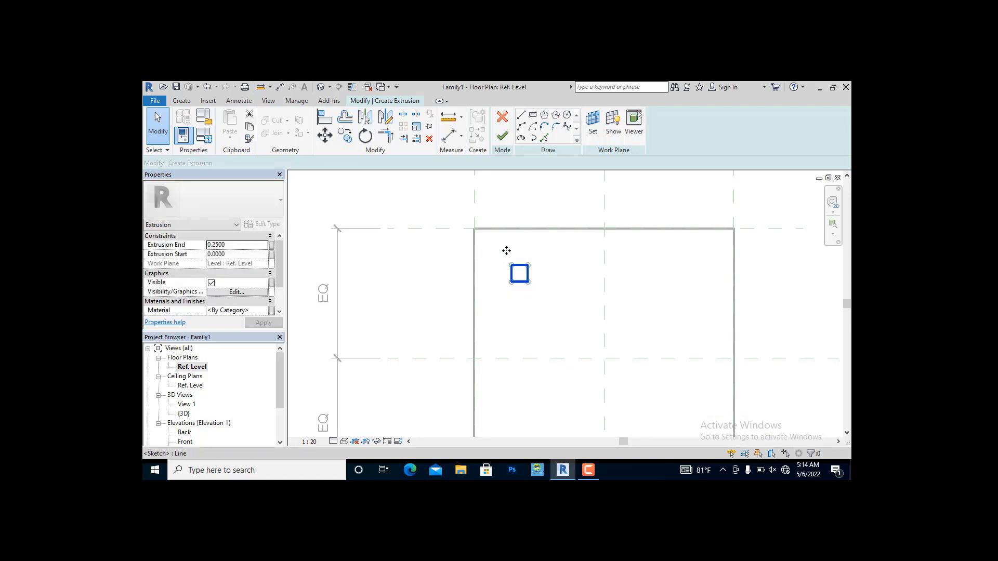
left_click(347, 136)
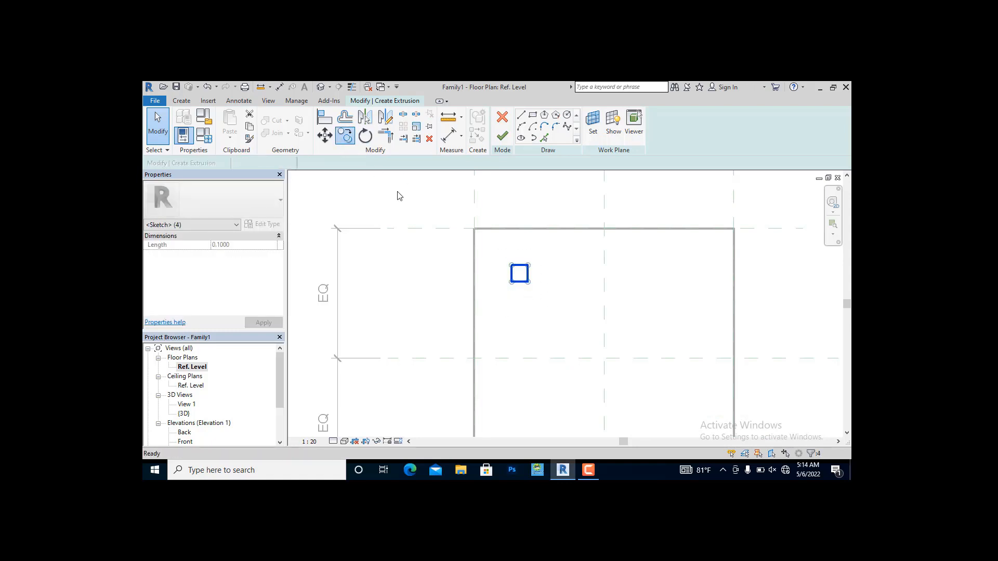
left_click(510, 283)
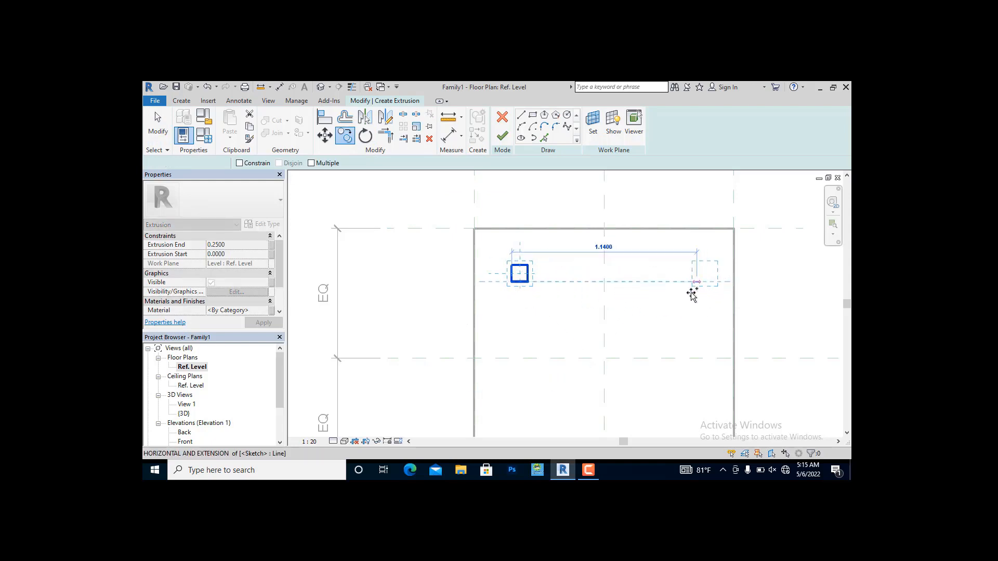
left_click(692, 294)
scroll(663, 299, "down", 5)
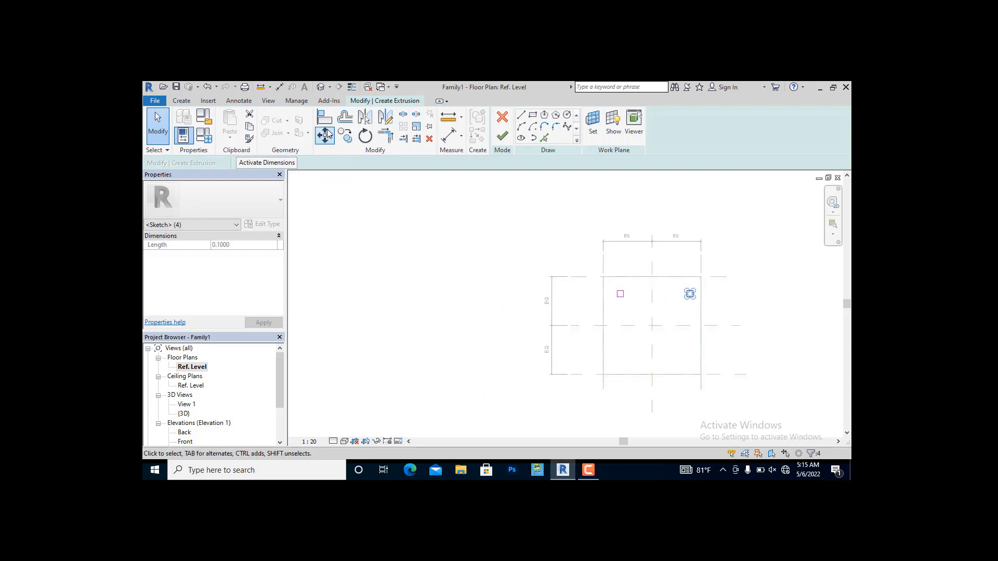
Copy the upper-right leg square to the desk's lower-right corner and 1.14 m across to its lower-left corner
left_click(345, 136)
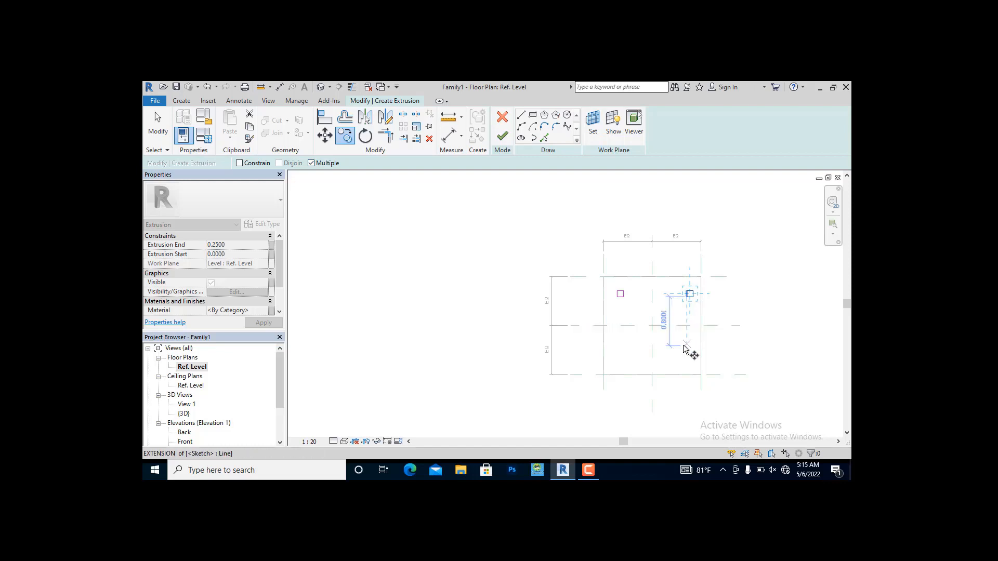
left_click(687, 293)
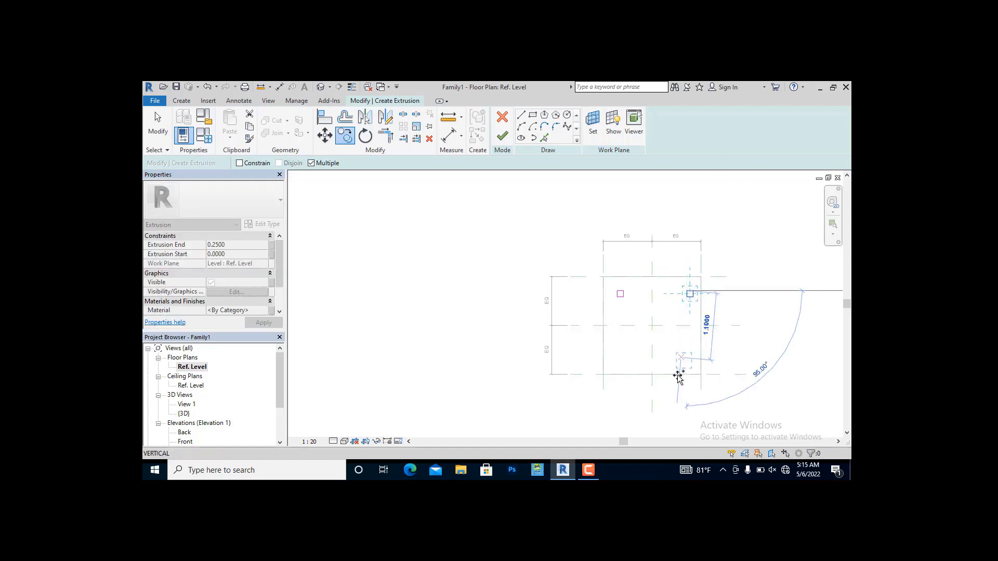
left_click(686, 357)
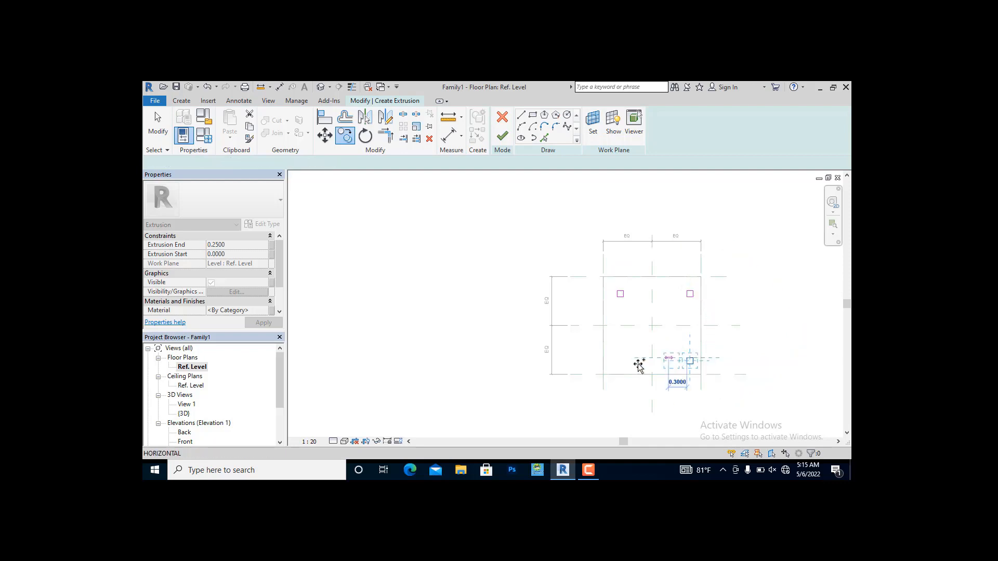
left_click(616, 358)
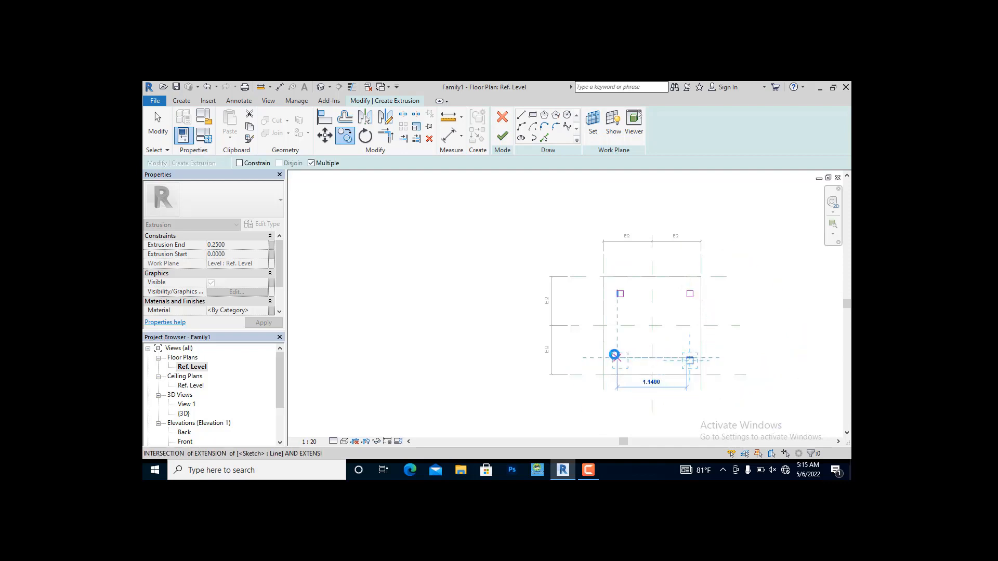
left_click(643, 347)
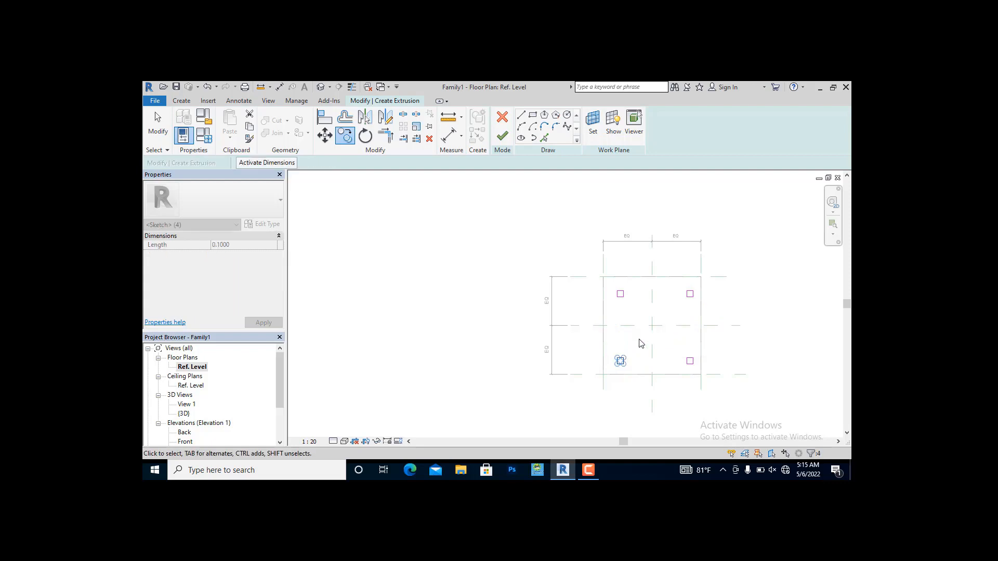
scroll(695, 298, "up", 2)
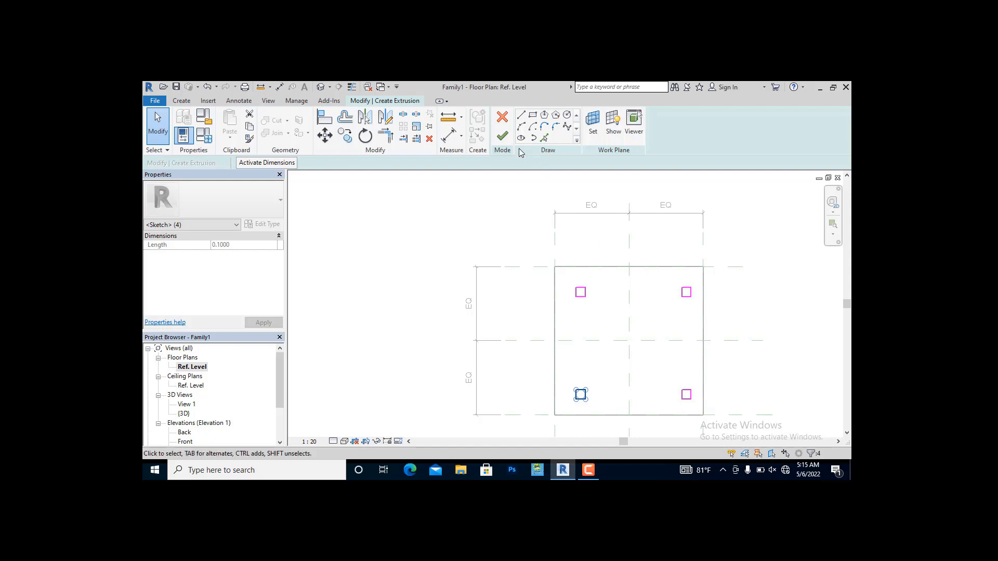
Finish the sketch of the four leg squares as an extrusion 0.25 m deep and open the Back elevation
left_click(502, 138)
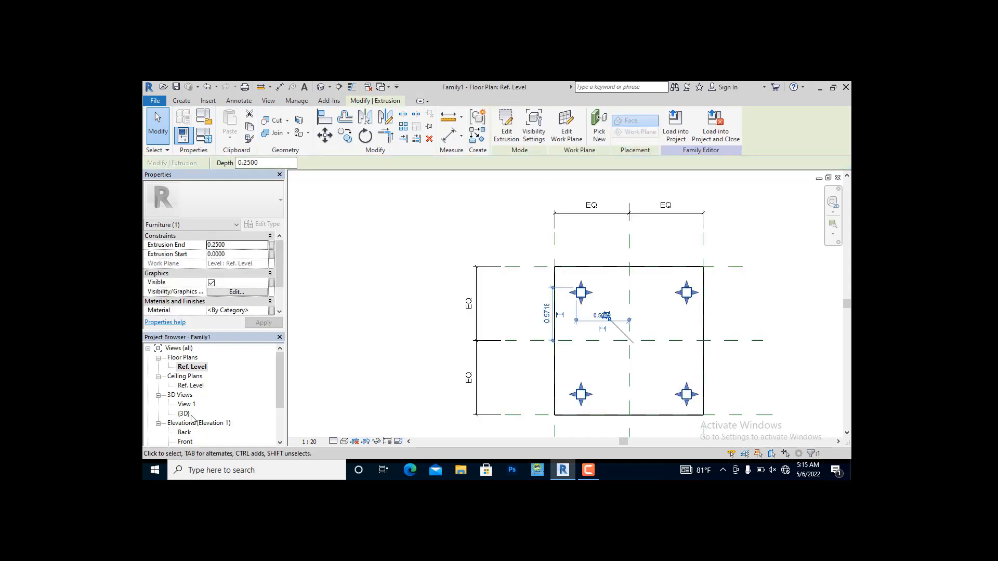
double_click(184, 431)
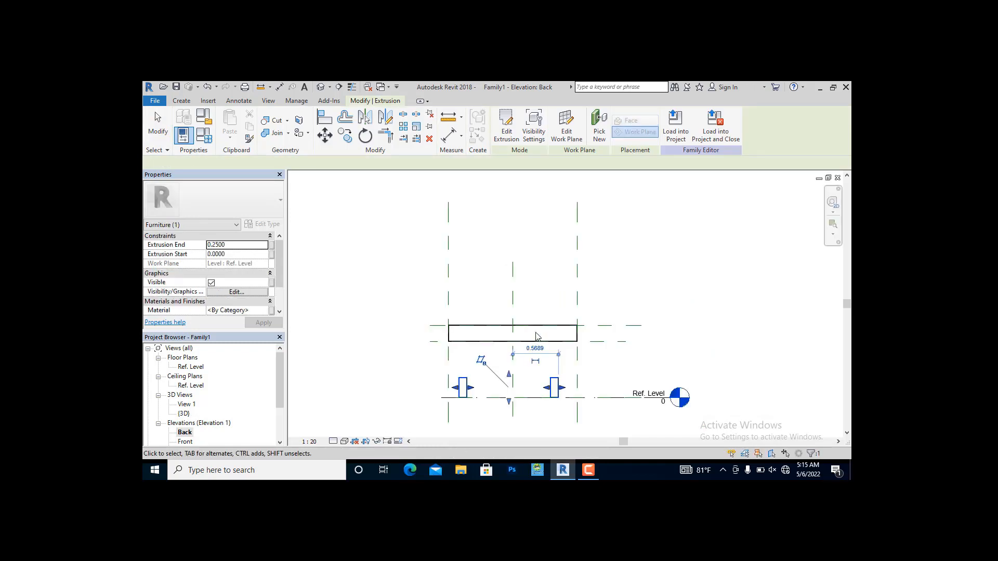
Try to pull the leg extrusion up toward the desk top by its upper edge, and undo the change
left_click(407, 369)
left_click(467, 389)
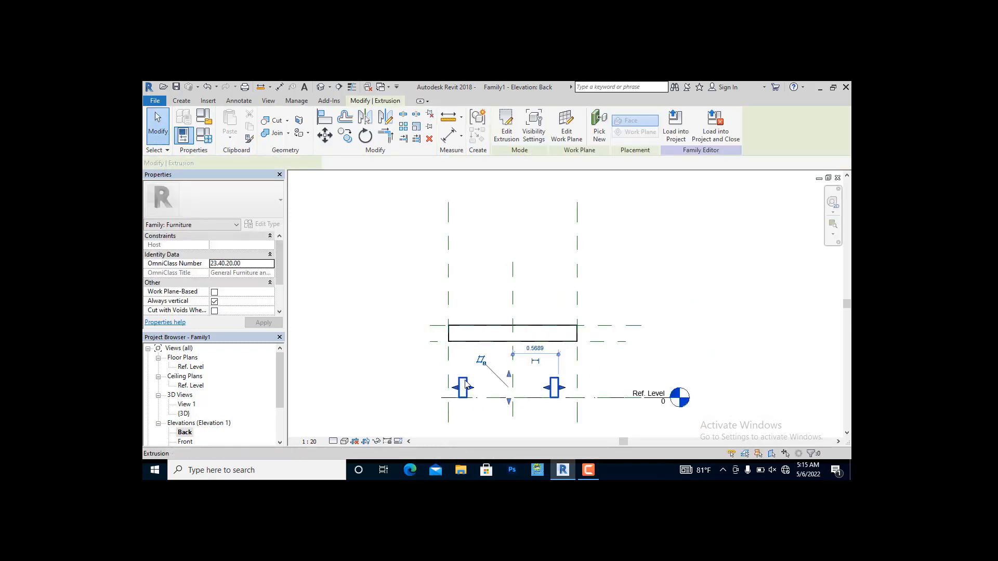
left_click_drag(462, 378, 457, 351)
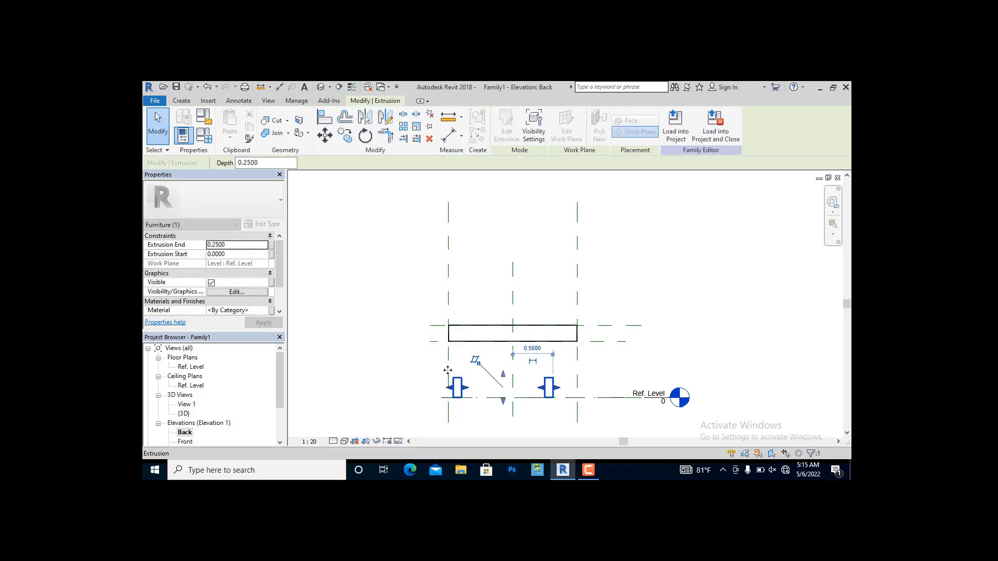
key("ctrl+z")
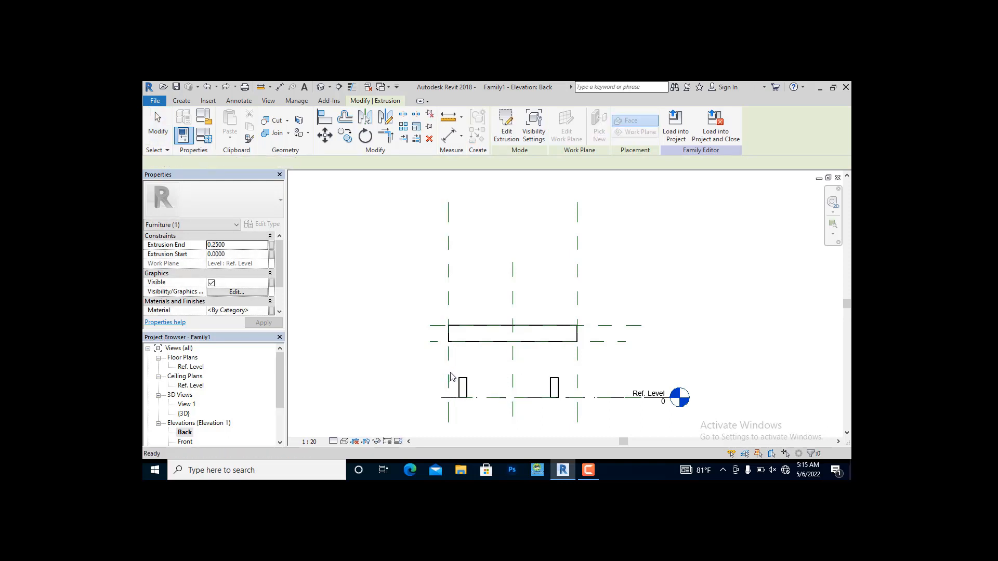
Stretch the leg extrusion's top up to the reference plane under the desk top at 0.7 m, and view the desk in 3D
left_click(467, 385)
scroll(464, 381, "up", 3)
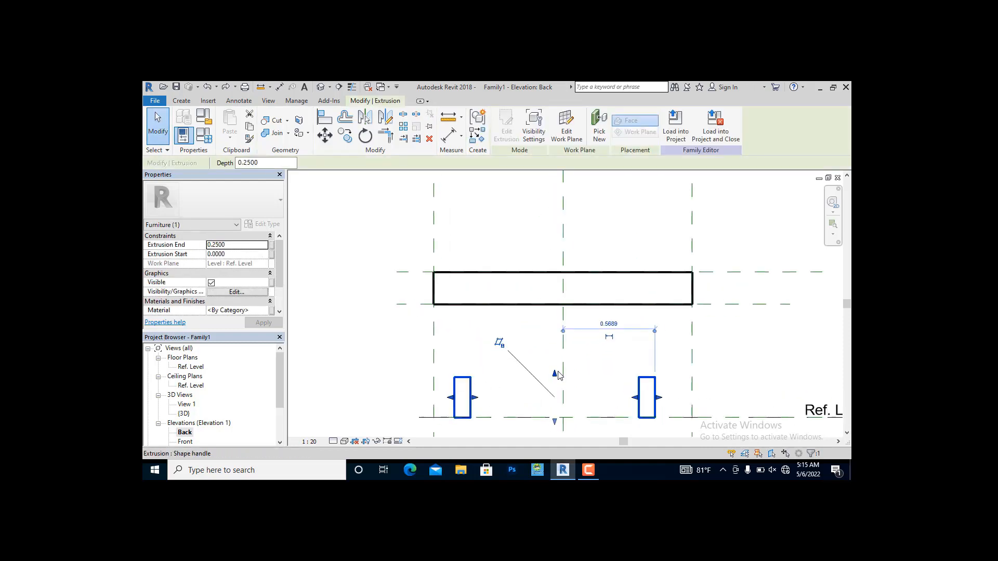
left_click_drag(554, 374, 541, 304)
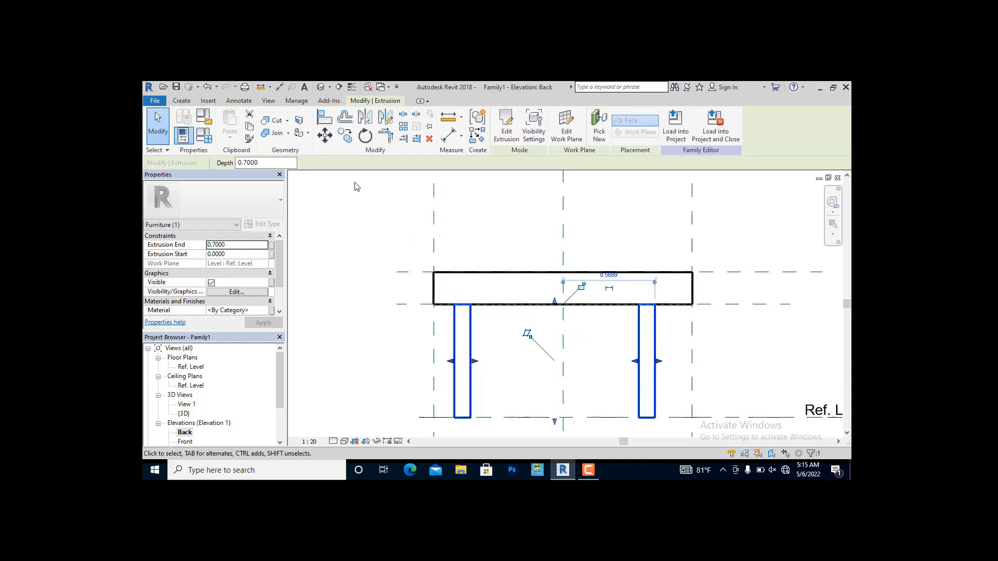
left_click(320, 86)
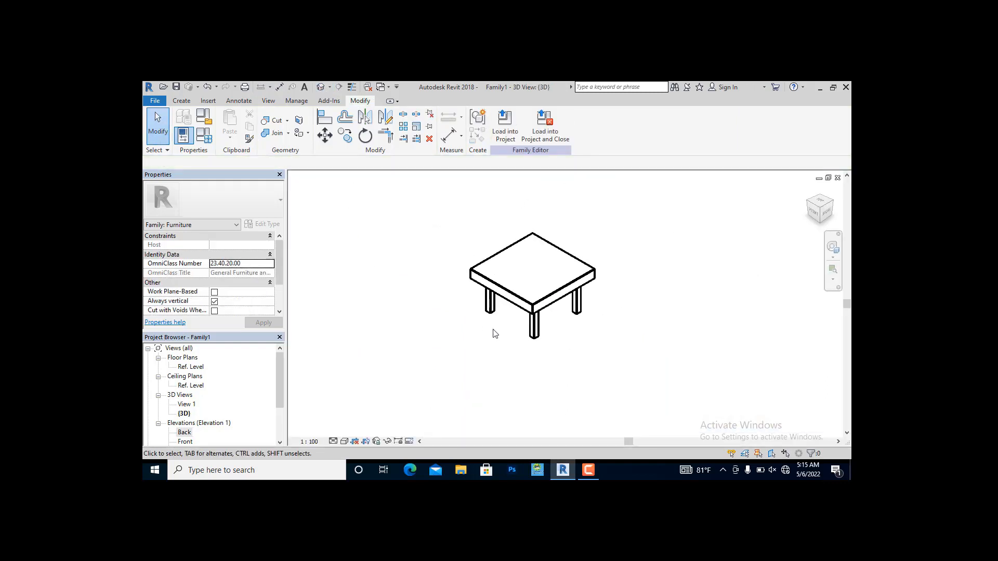
middle_click_drag(495, 334, 501, 293, "shift")
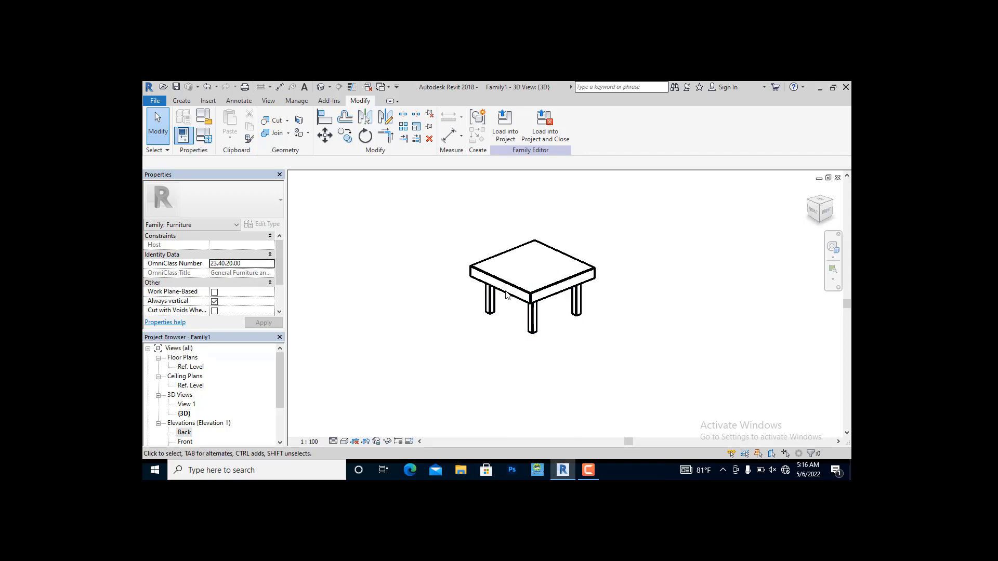